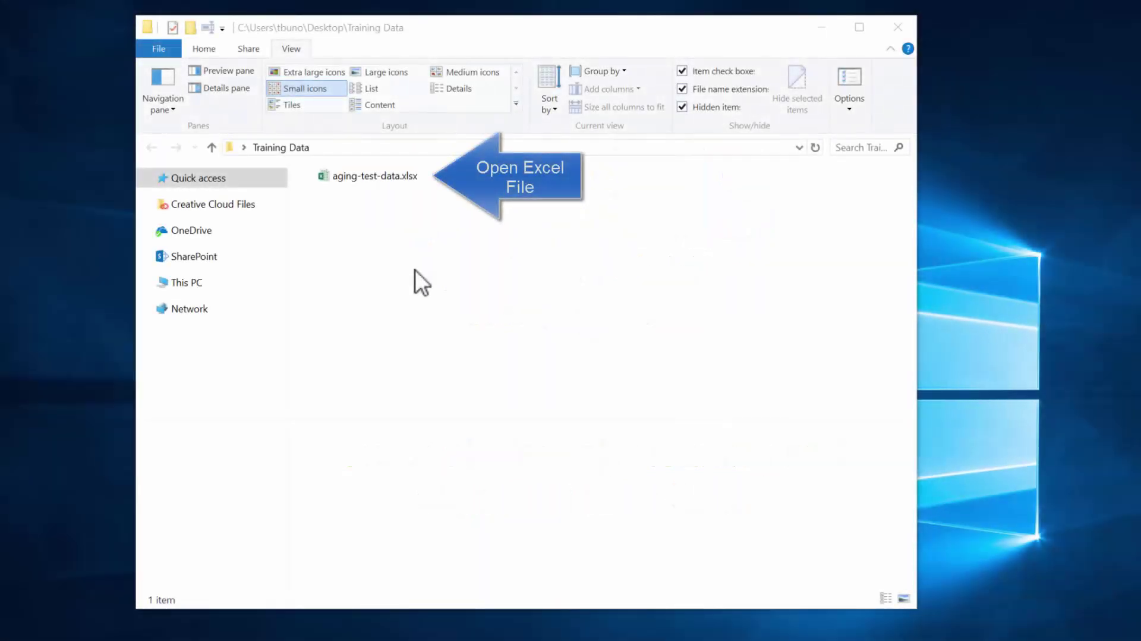
Open aging-test-data.xlsx from the Training Data folder in Excel
double_click(390, 179)
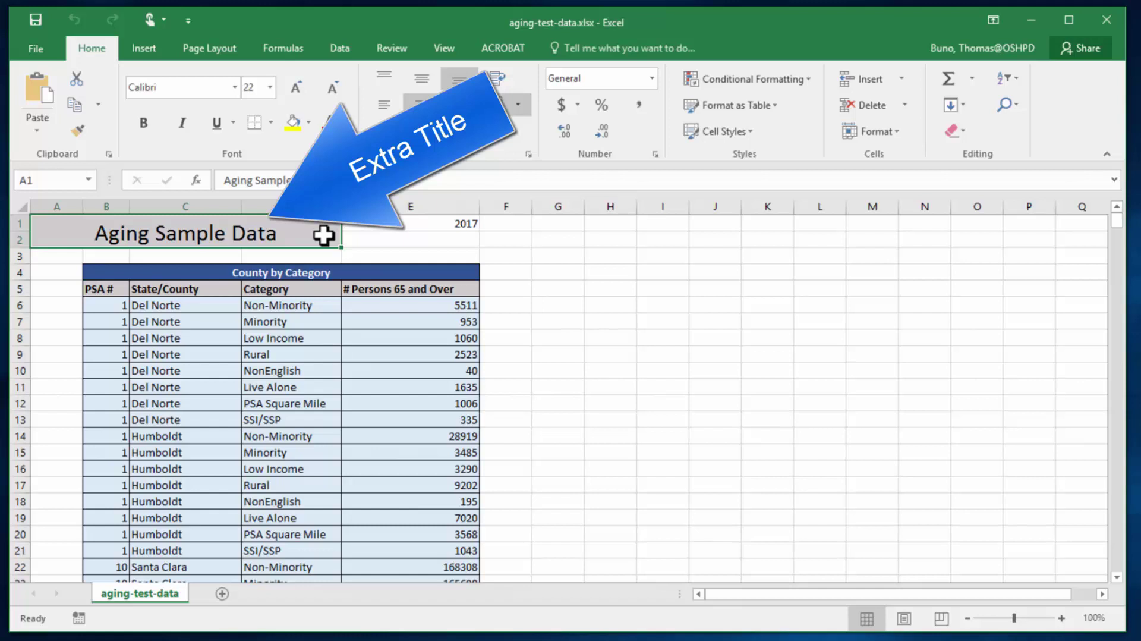
left_click(343, 277)
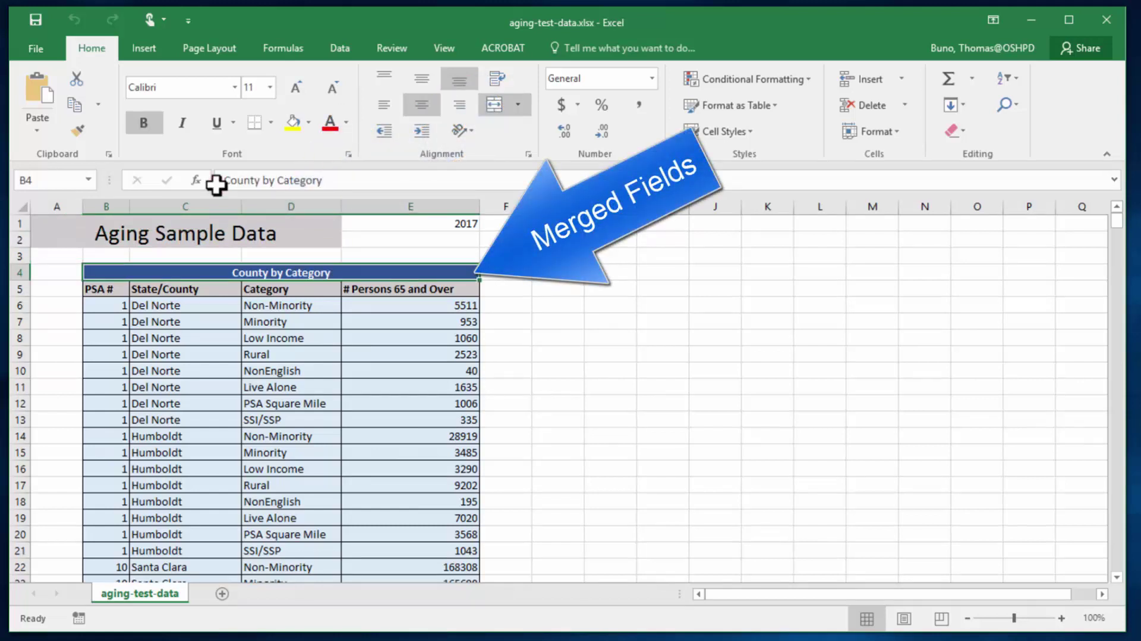
left_click(393, 228)
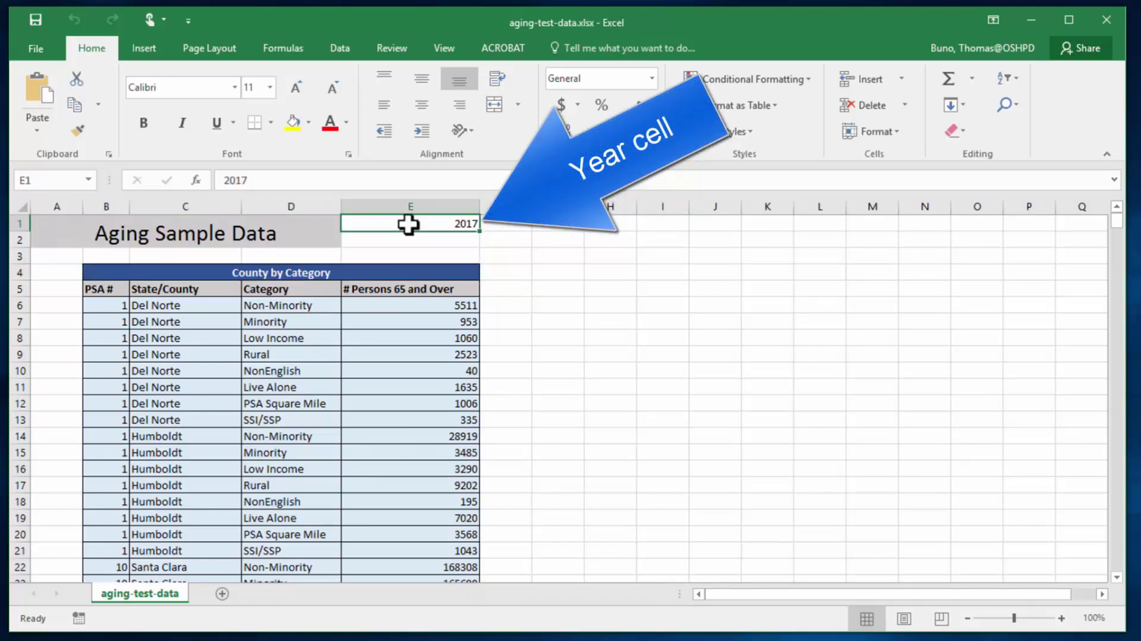
Enter the header 'Year' in F5, next to # Persons 65 and Over
left_click(485, 285)
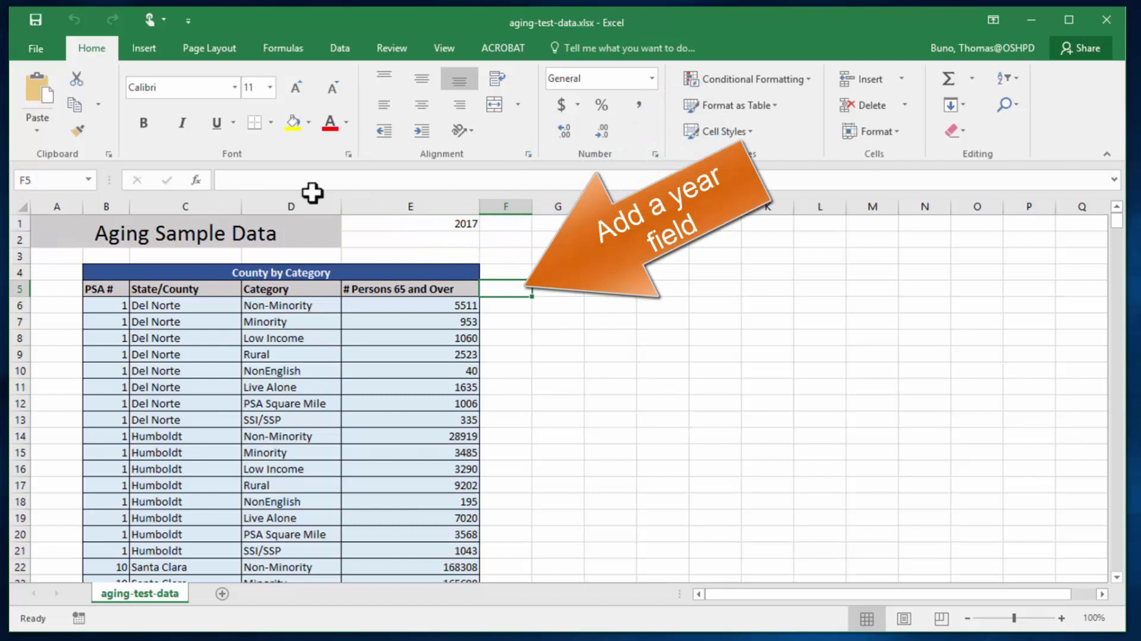
type("Year")
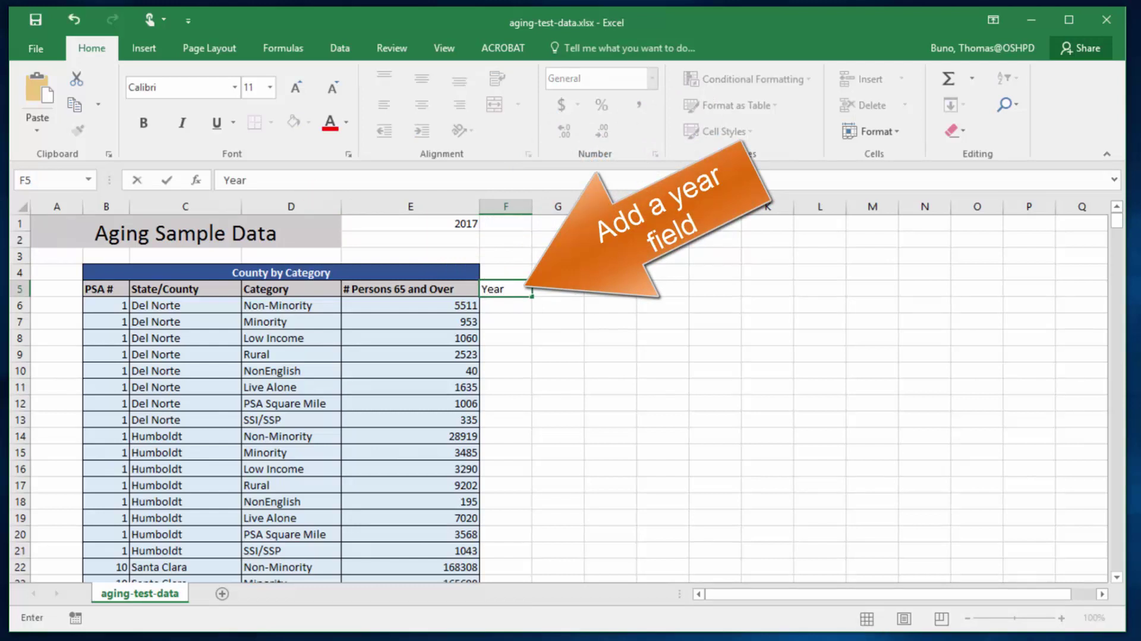
key("Return")
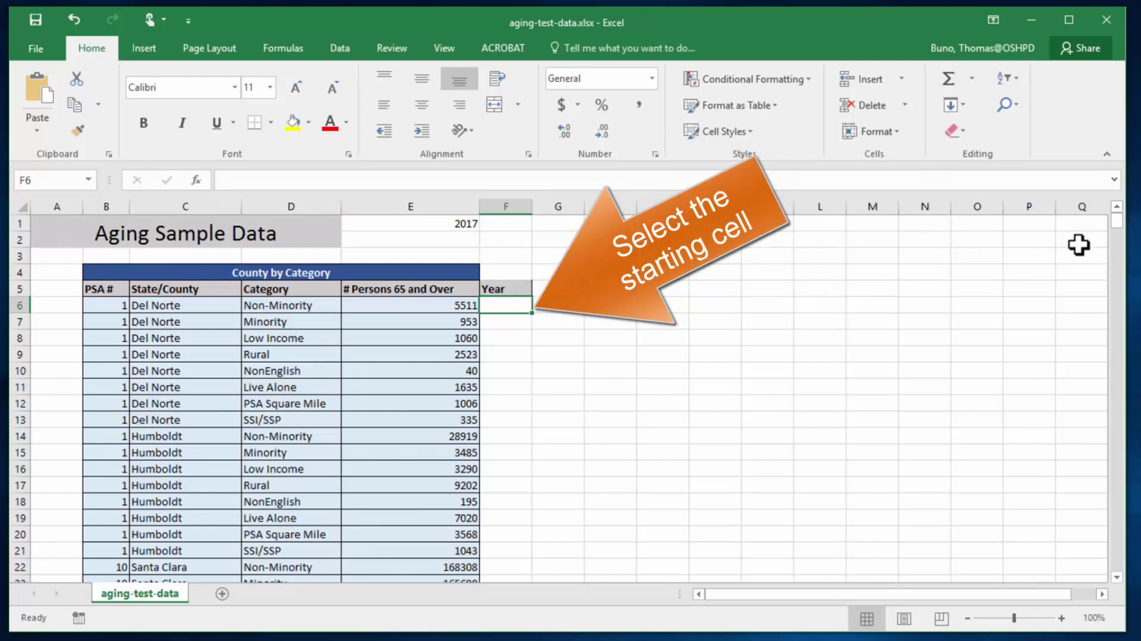
Fill every Year cell from F6 to F494 with 2017
left_click_drag(1117, 223, 1112, 589)
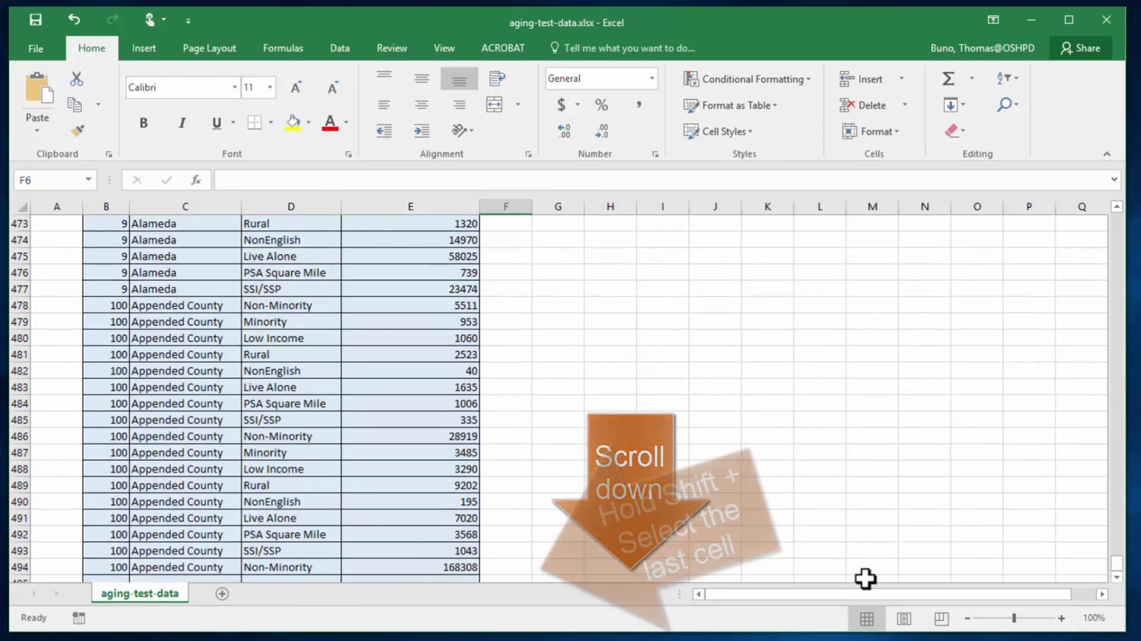
left_click(519, 565, "shift")
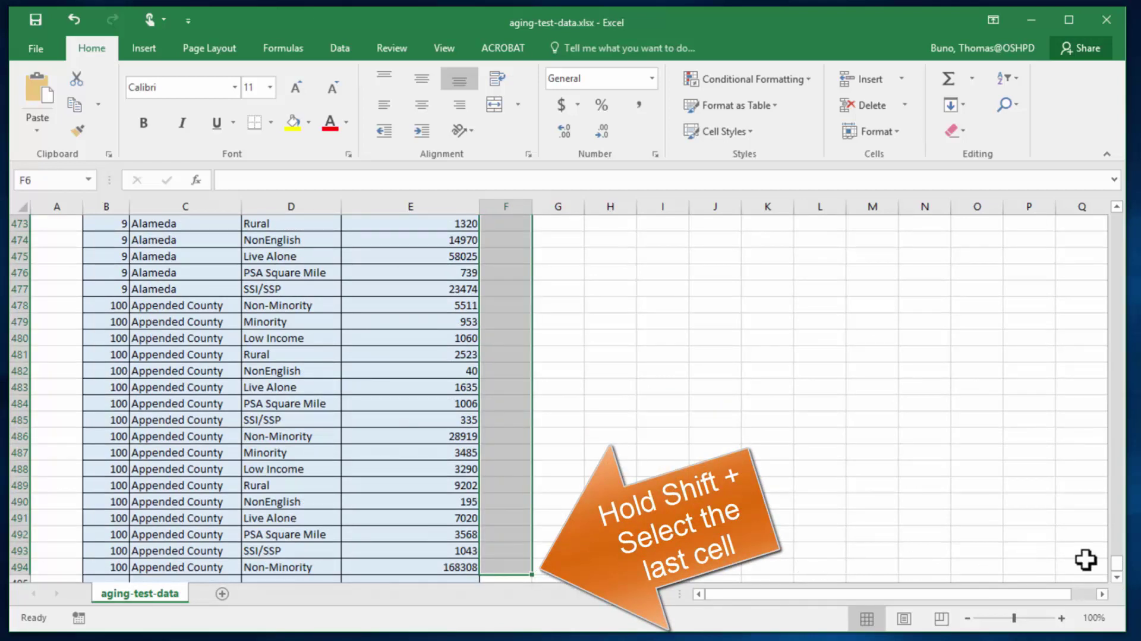
left_click_drag(1117, 563, 1121, 215)
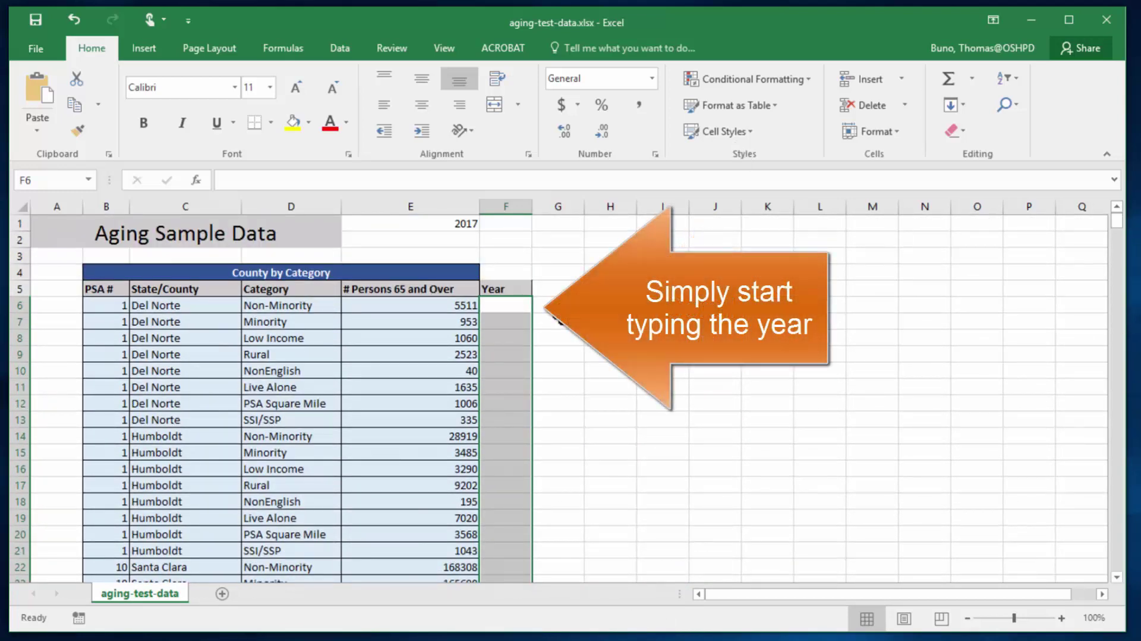
type("2017")
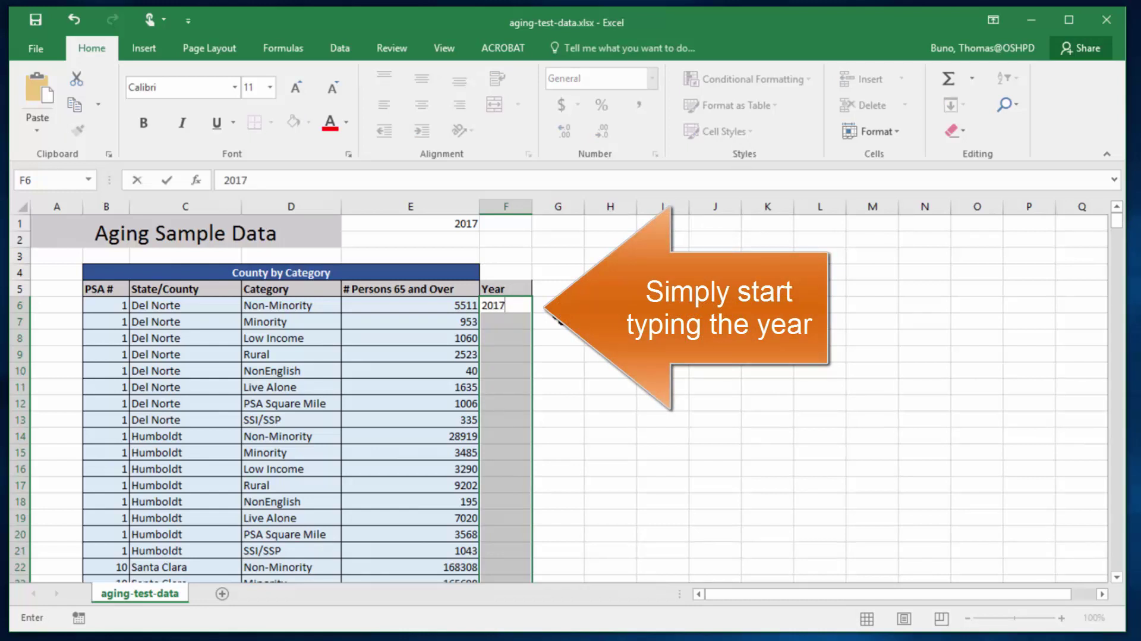
key("ctrl+Return")
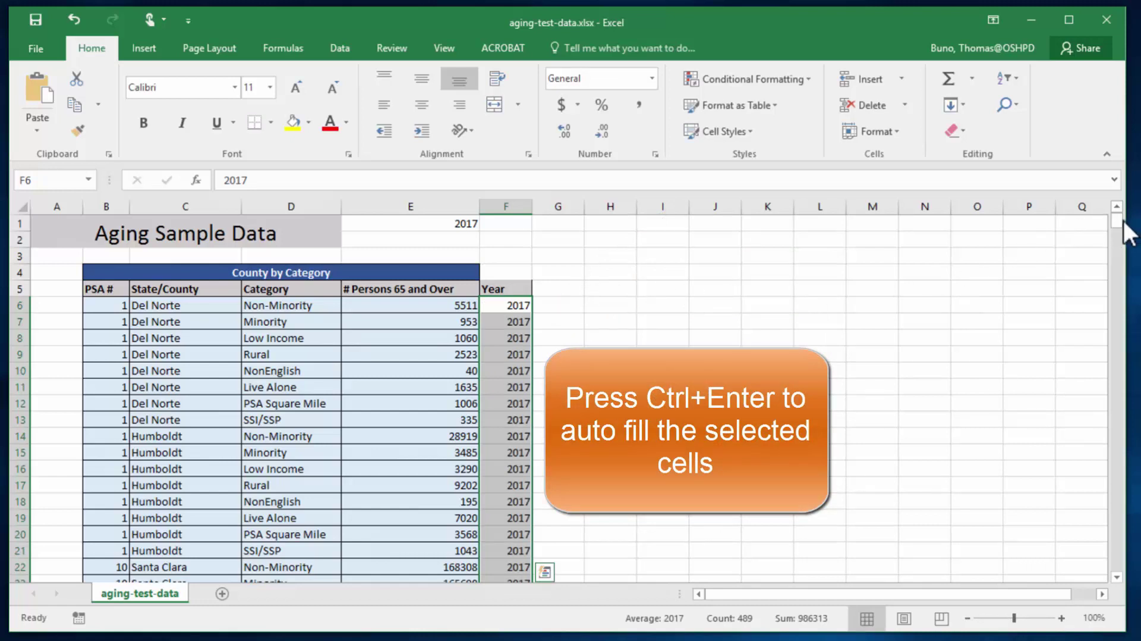
mouse_move(1117, 221)
left_mouse_down()
mouse_move(1091, 483)
mouse_move(1107, 579)
mouse_move(1118, 221)
left_mouse_up()
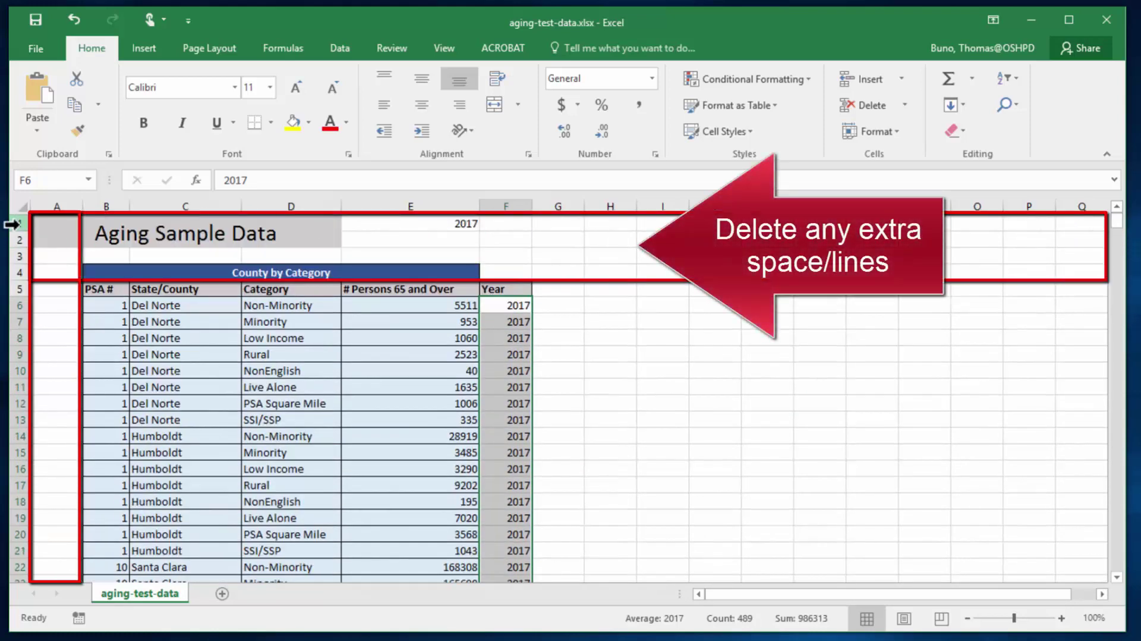
Delete rows 1–4, the title rows above the headers
left_click_drag(12, 224, 15, 273)
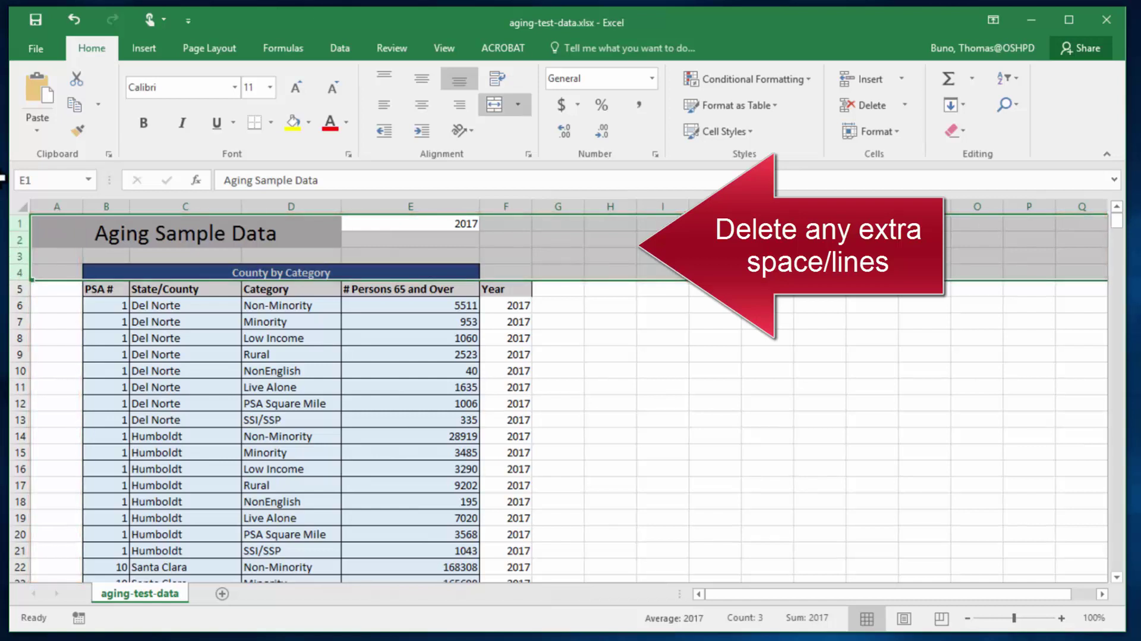
right_click(17, 256)
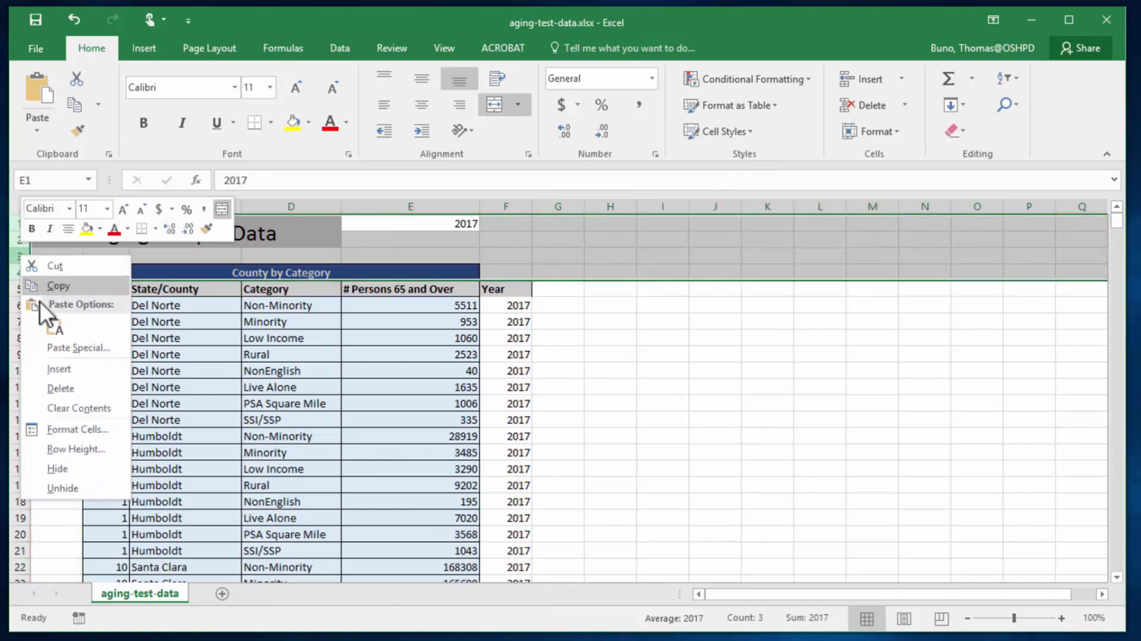
left_click(106, 387)
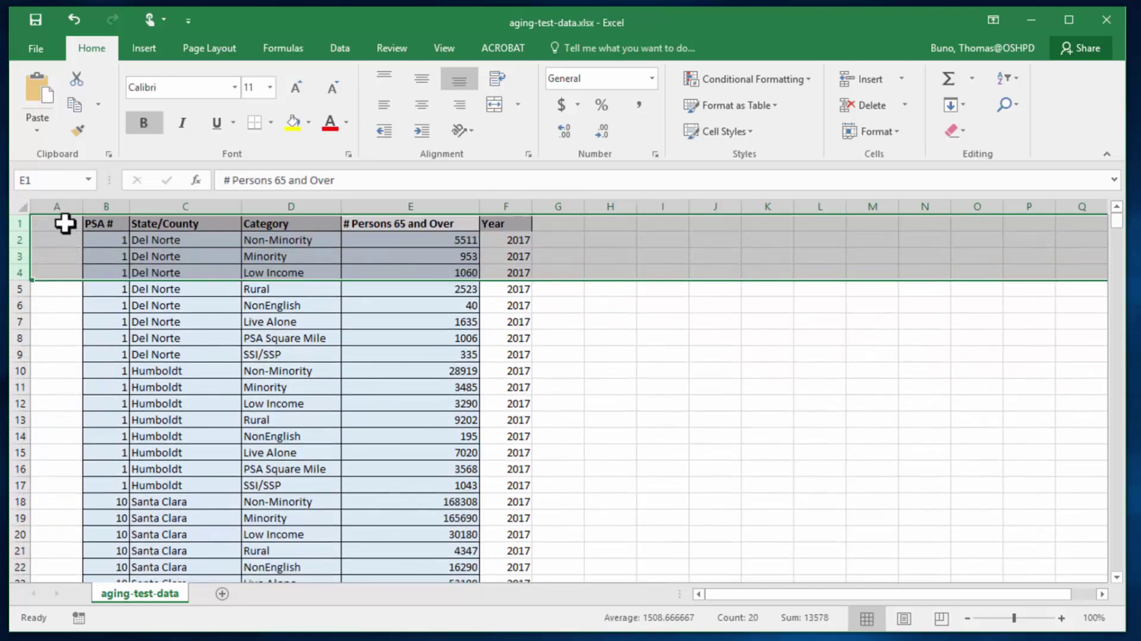
Delete the empty column A so the PSA # header sits in A1
left_click(57, 206)
right_click(65, 219)
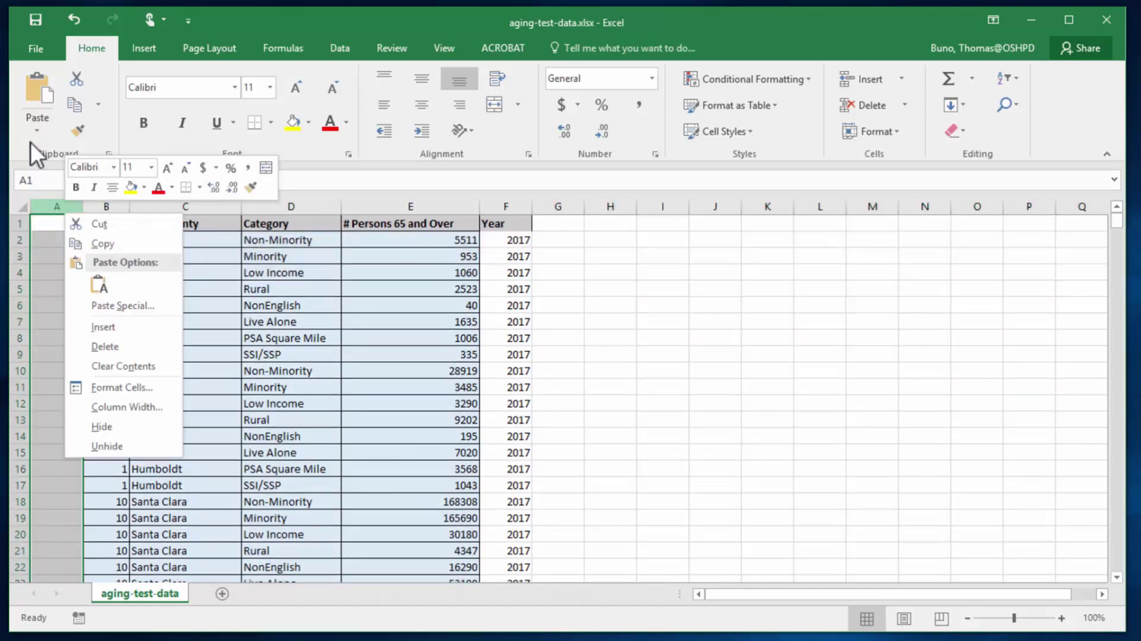
left_click(104, 346)
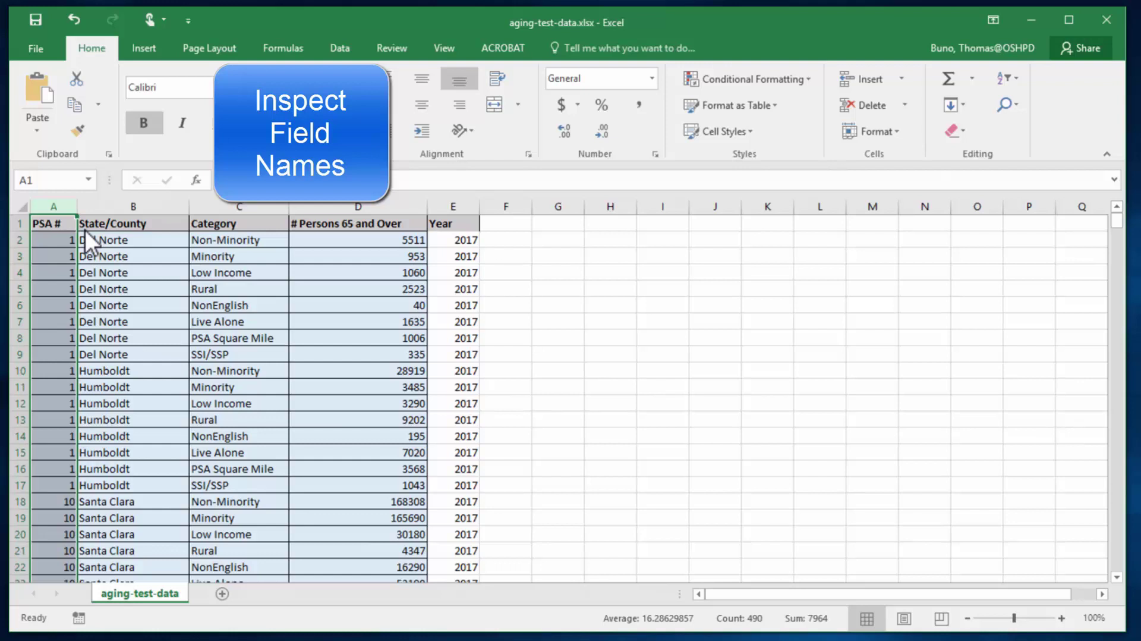
Review each header cell and jump to the last filled State/County row
left_click(52, 225)
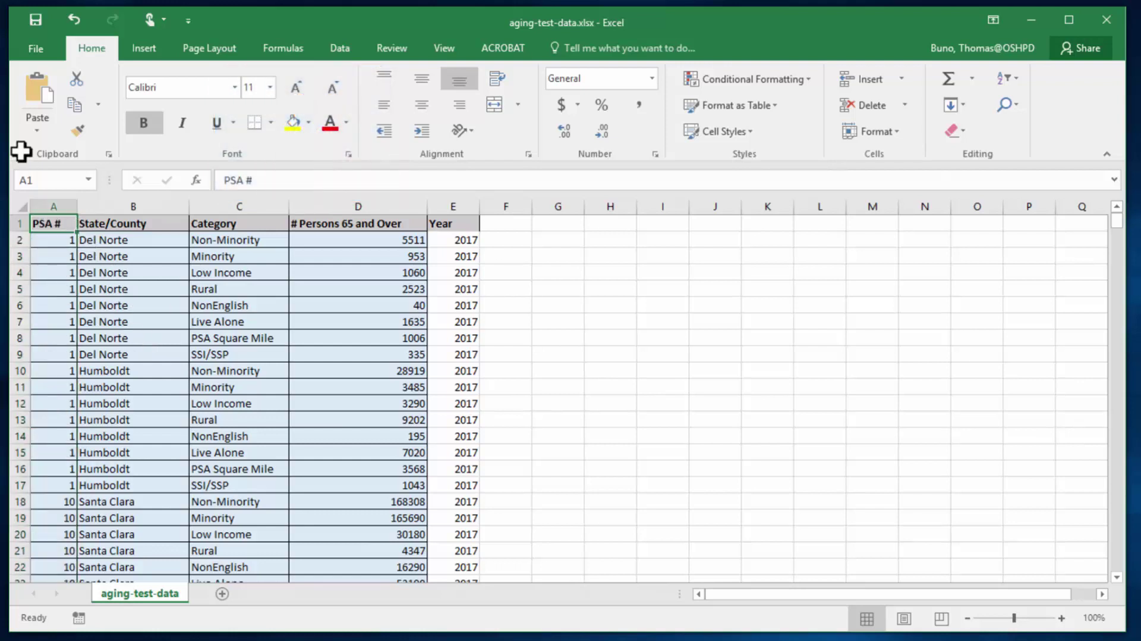
left_click(119, 224)
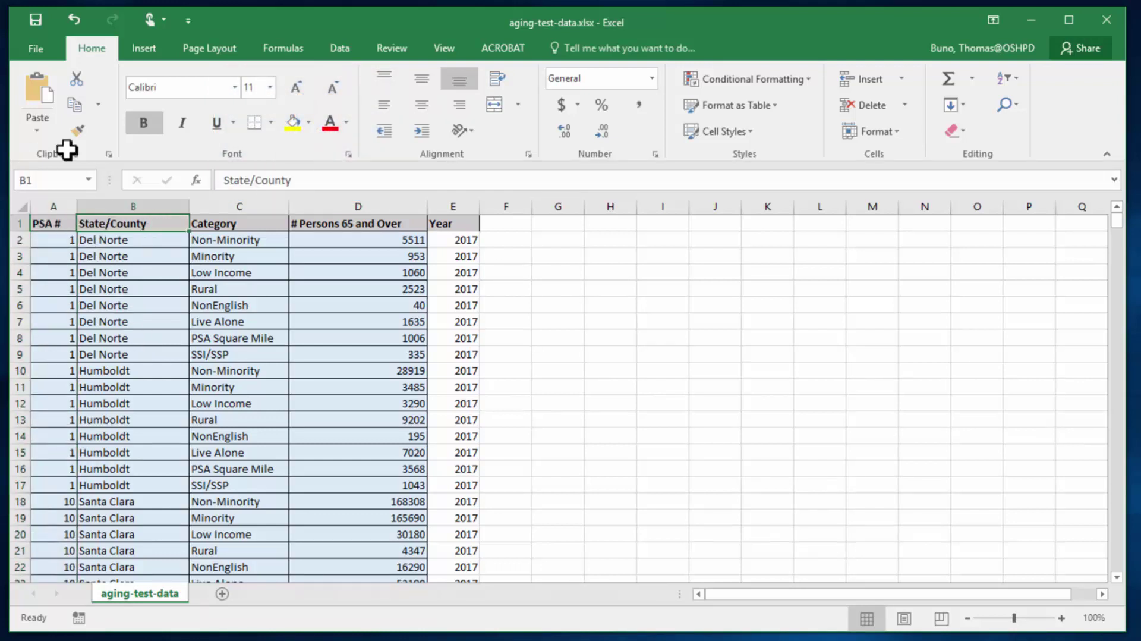
left_click(244, 224)
left_click(368, 224)
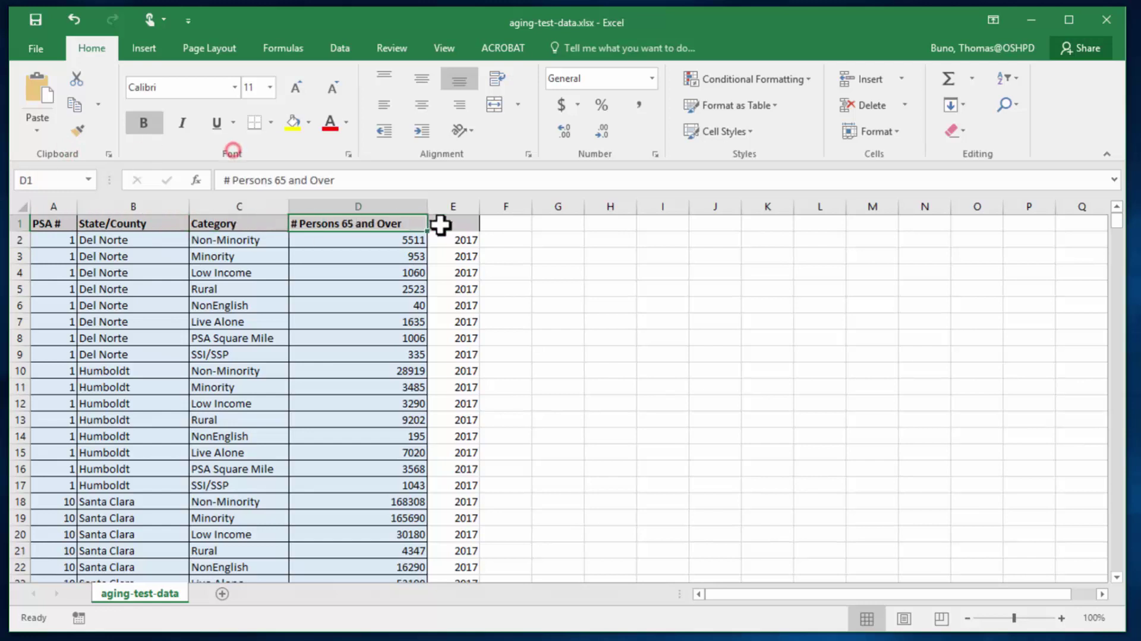
key("Right")
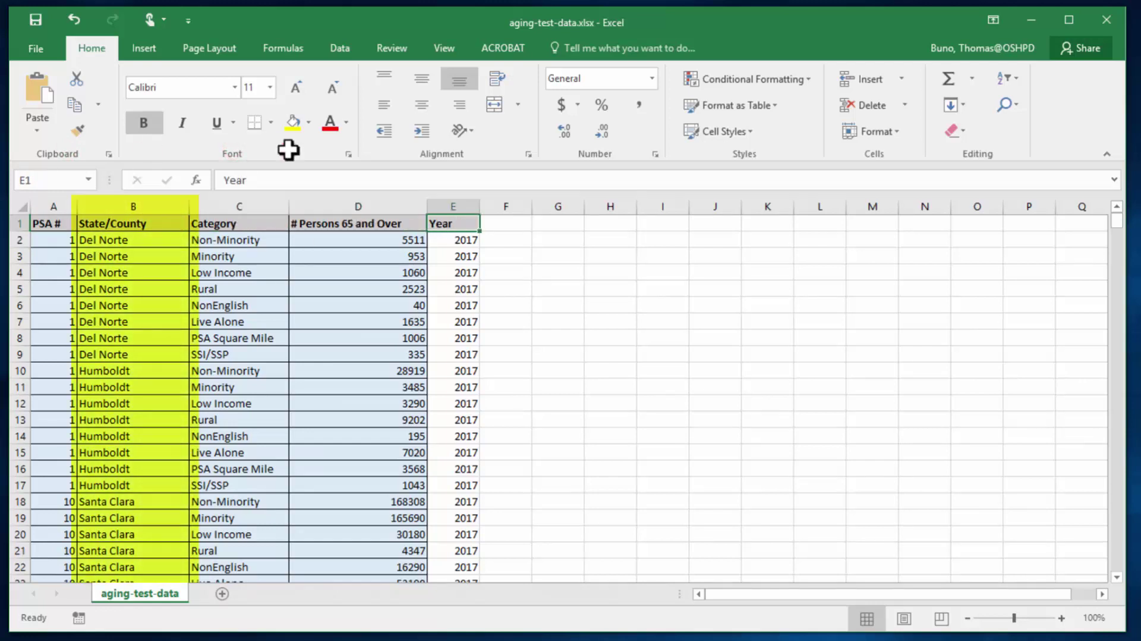
left_click(168, 226)
key("ctrl+Down")
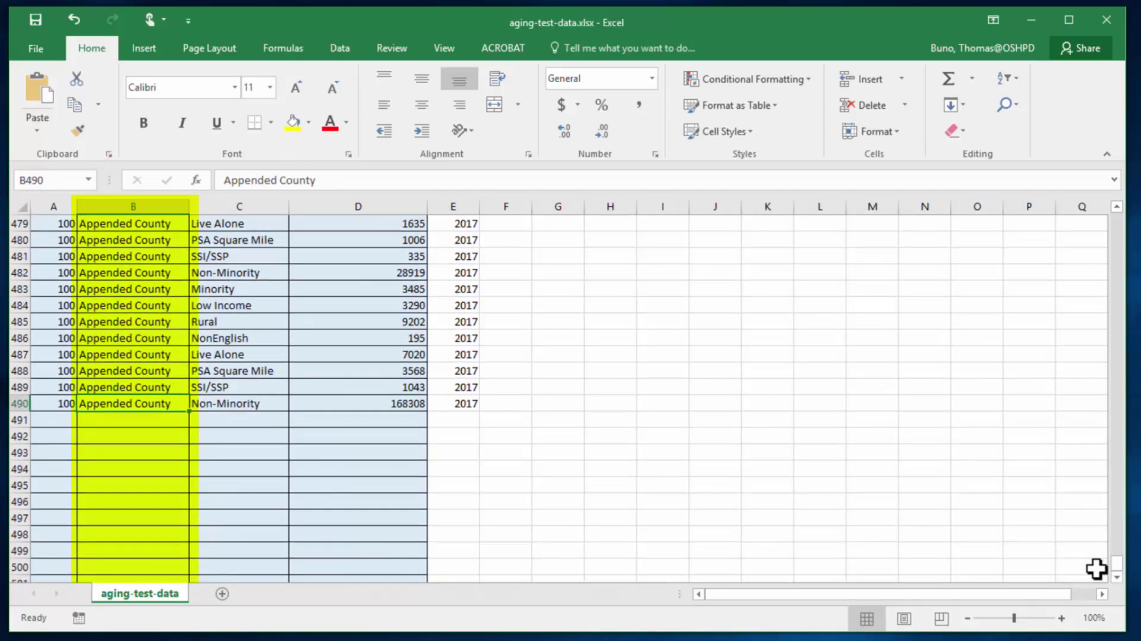
left_click_drag(1118, 568, 1120, 178)
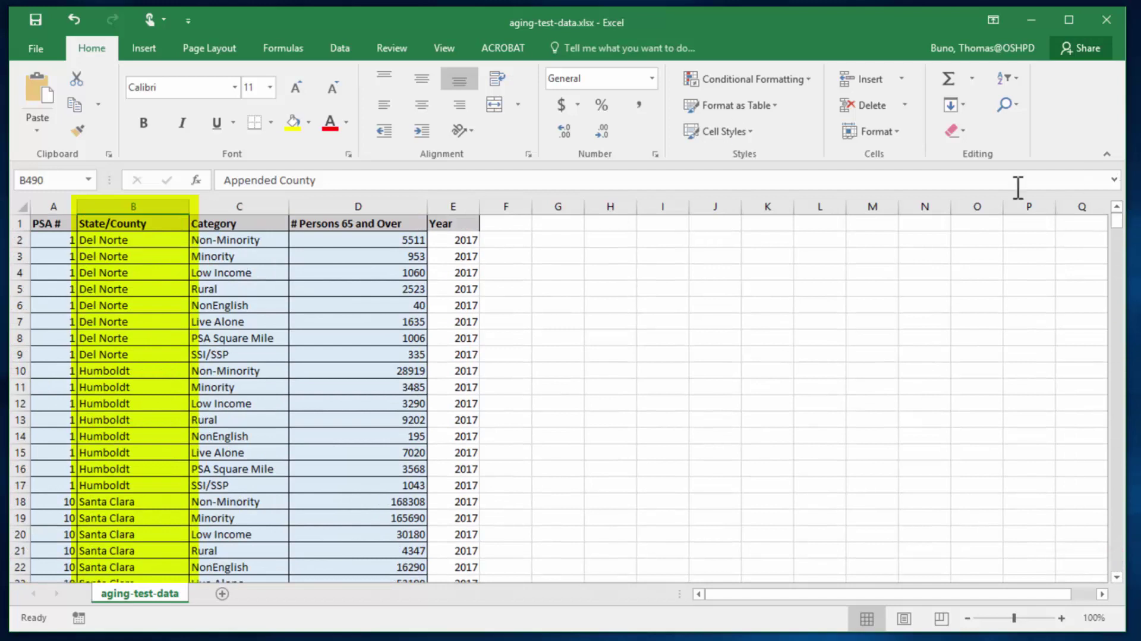
Rename the B1 header from 'State/County' to 'County'
left_click(175, 220)
double_click(125, 223)
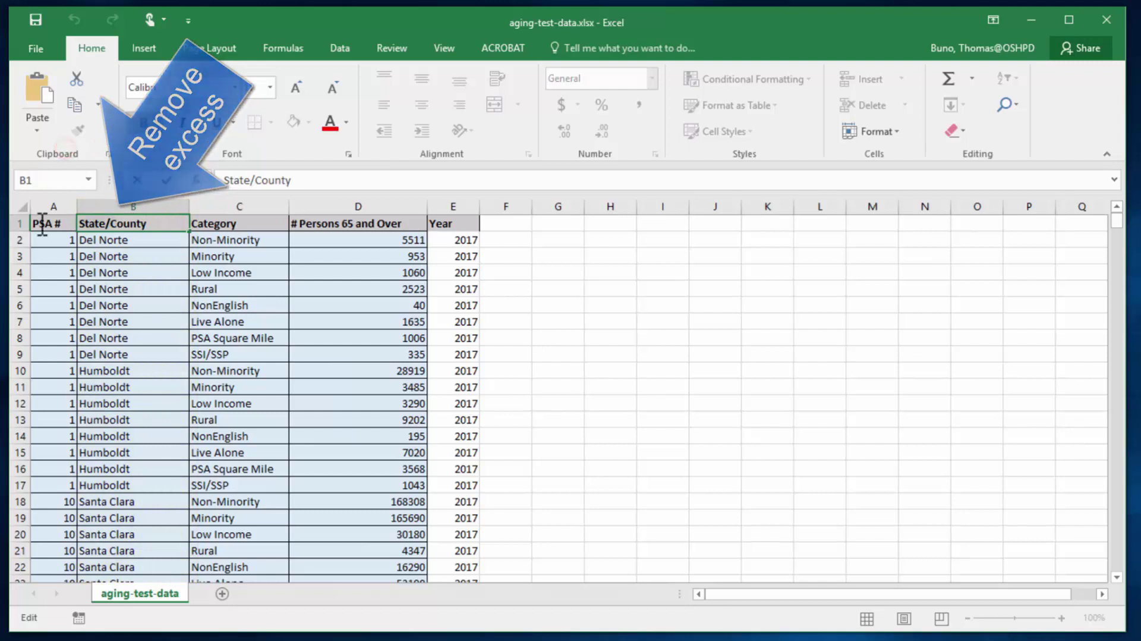
key("BackSpace")
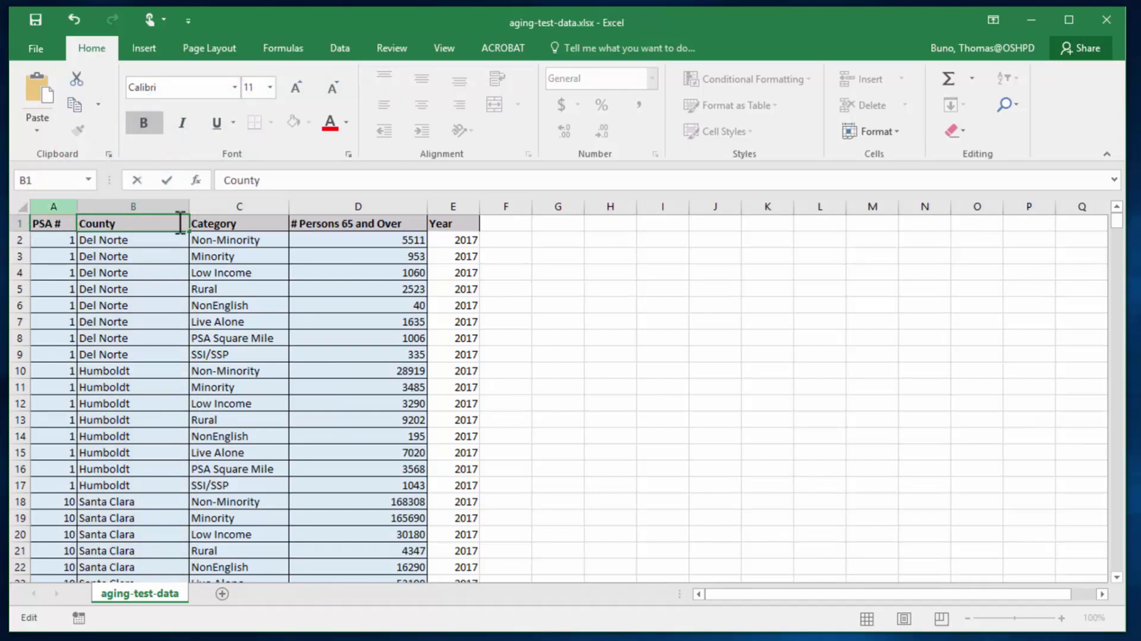
key("Return")
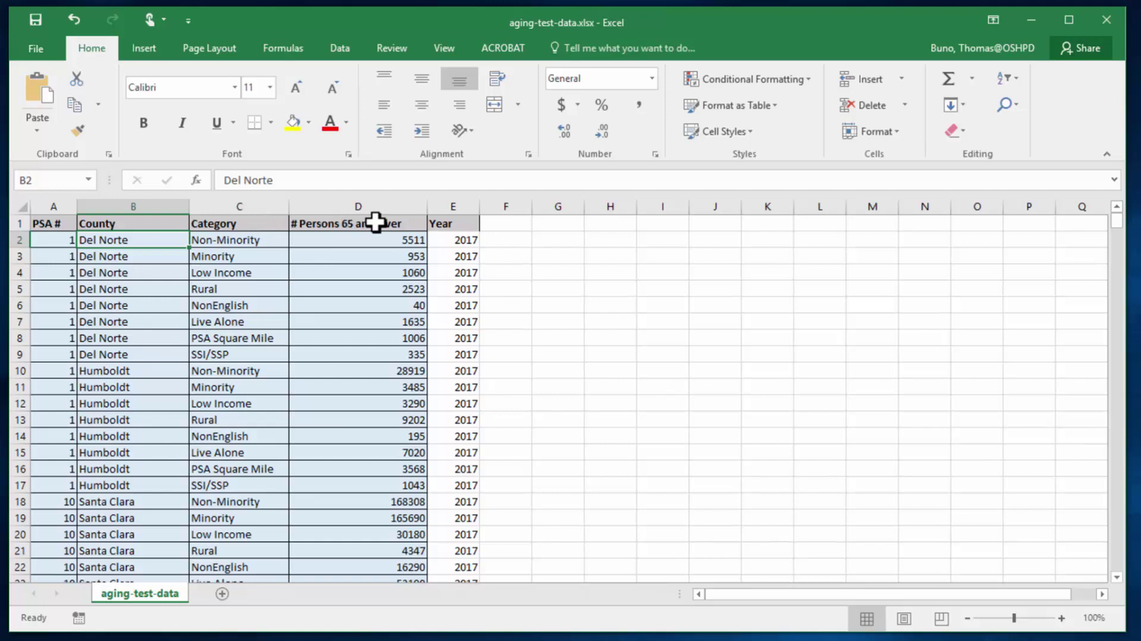
left_click(48, 222)
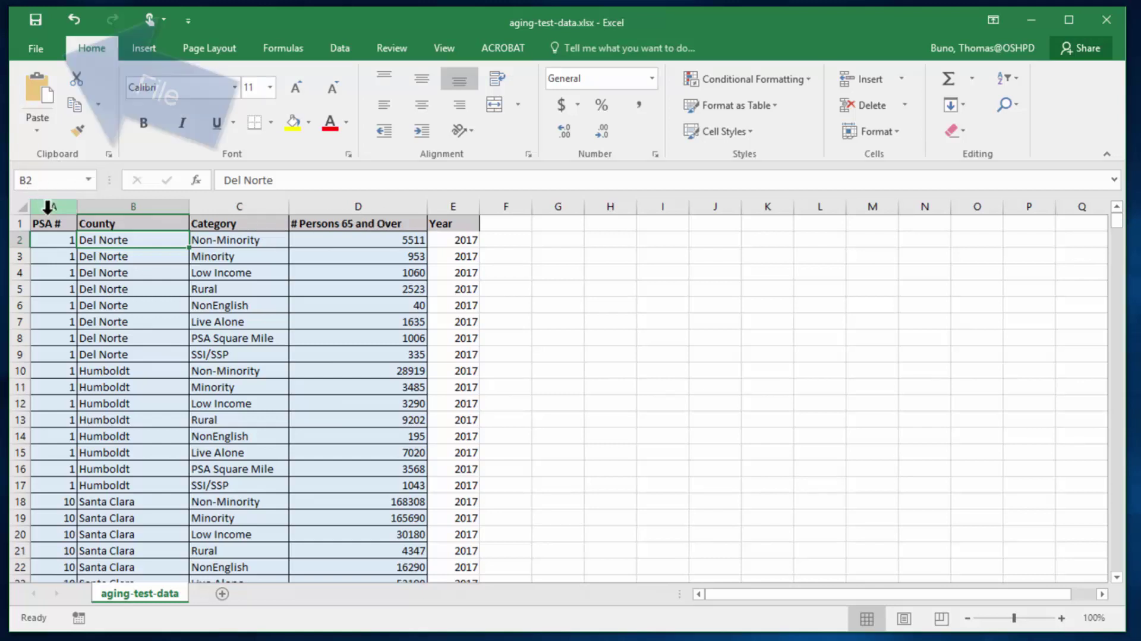
Save the workbook as aging-test-data.csv in CSV (Comma delimited) format
left_click(17, 44)
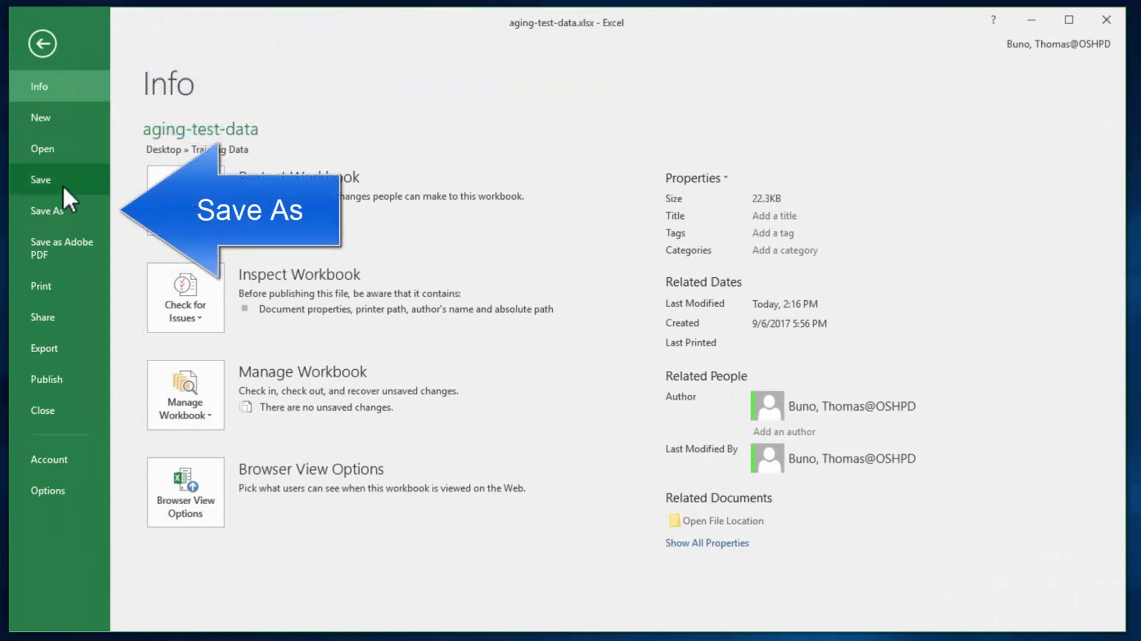
left_click(81, 212)
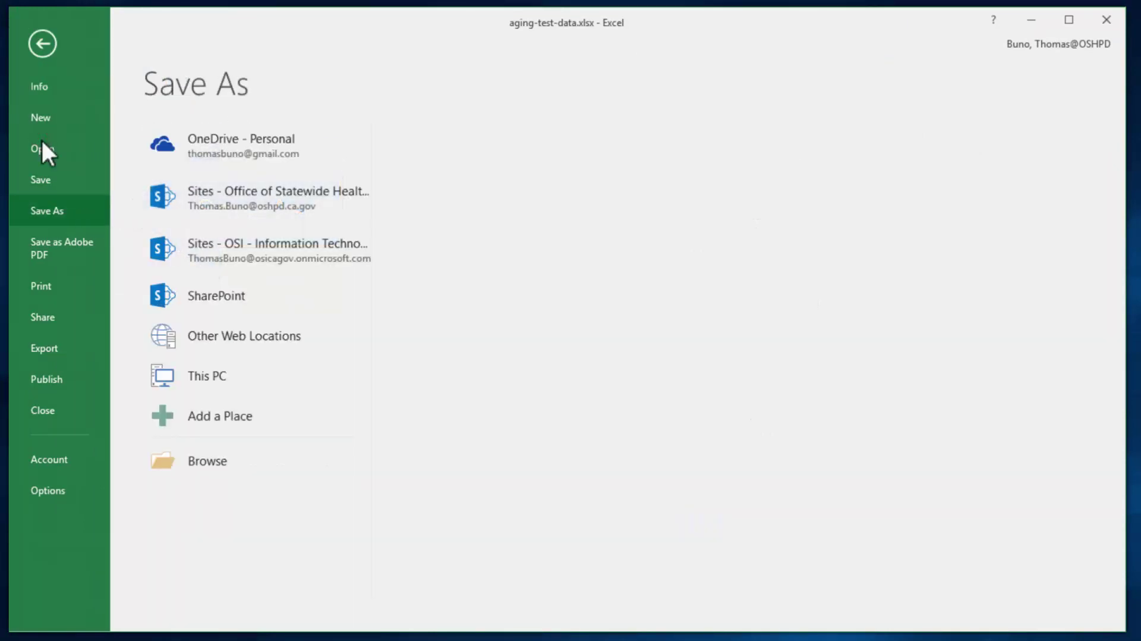
left_click(244, 465)
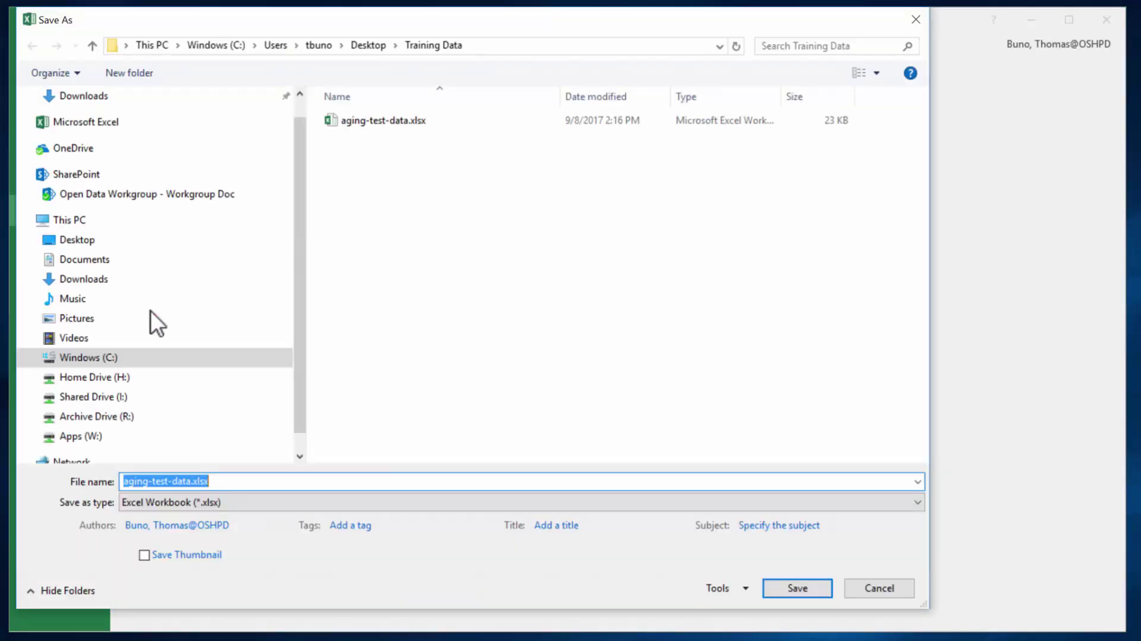
left_click(249, 503)
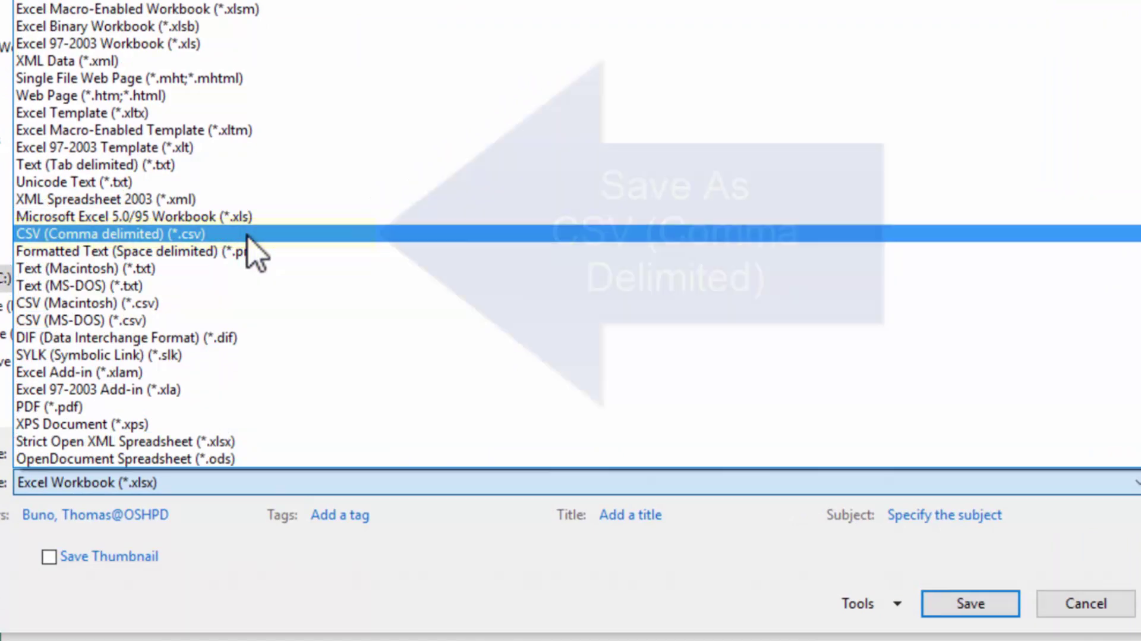
left_click(248, 238)
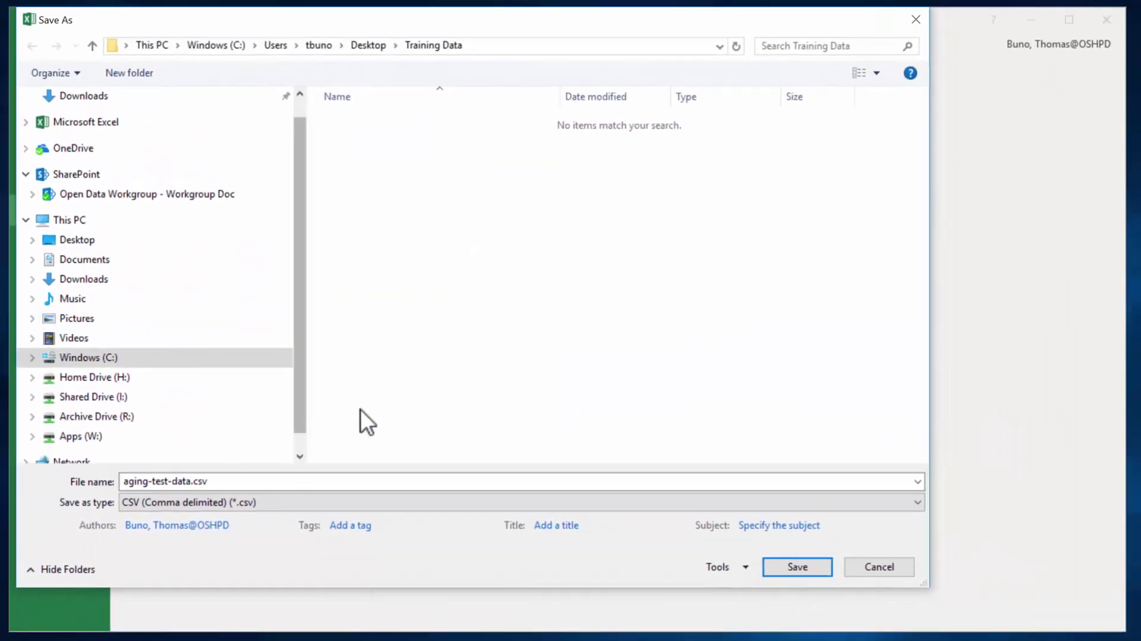
left_click(820, 570)
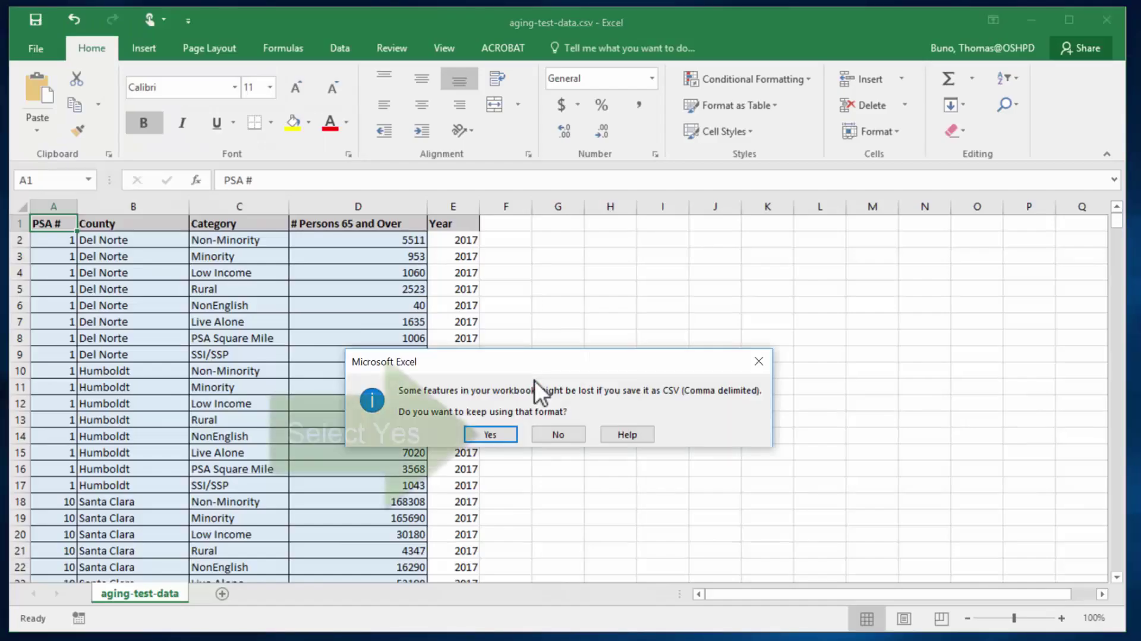
Keep the CSV format, then close Excel without saving again
left_click(510, 433)
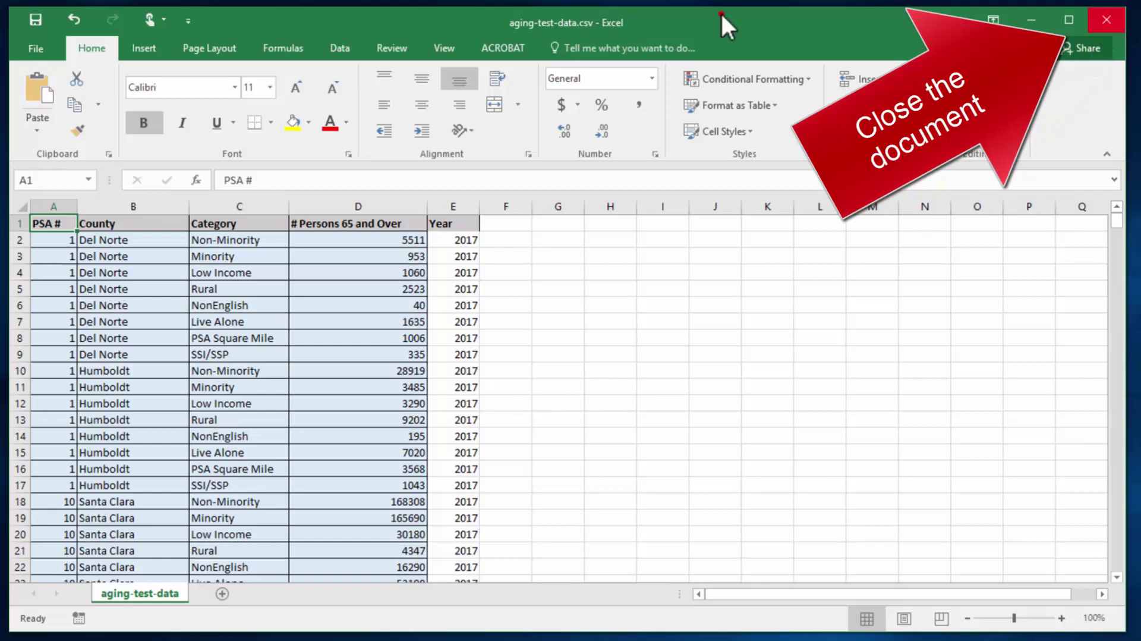
left_click(1106, 19)
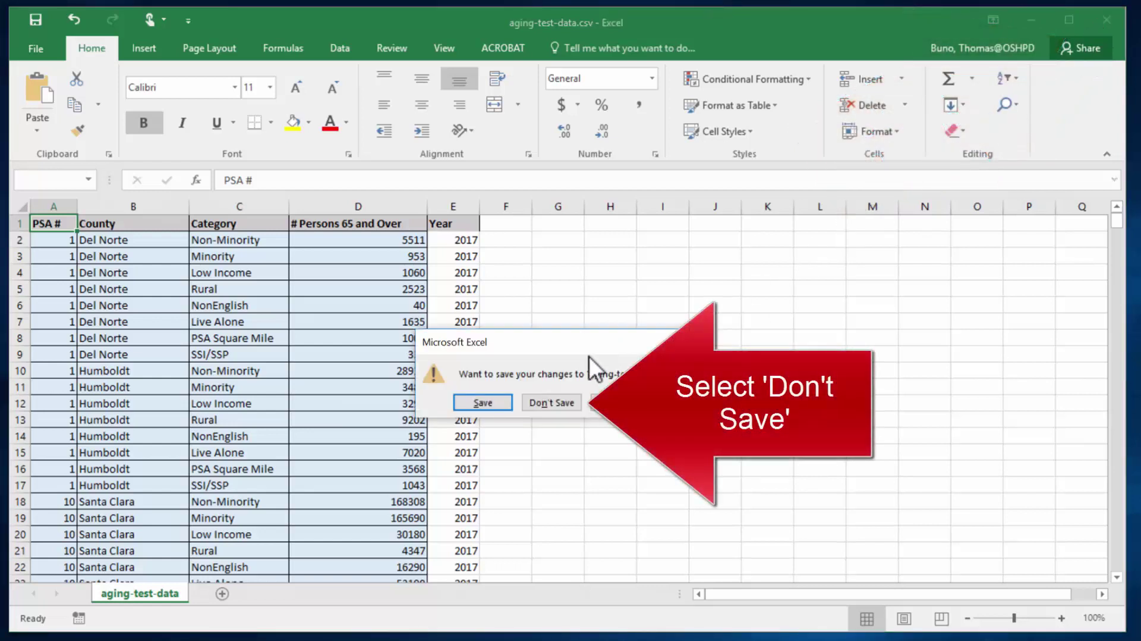
left_click(555, 403)
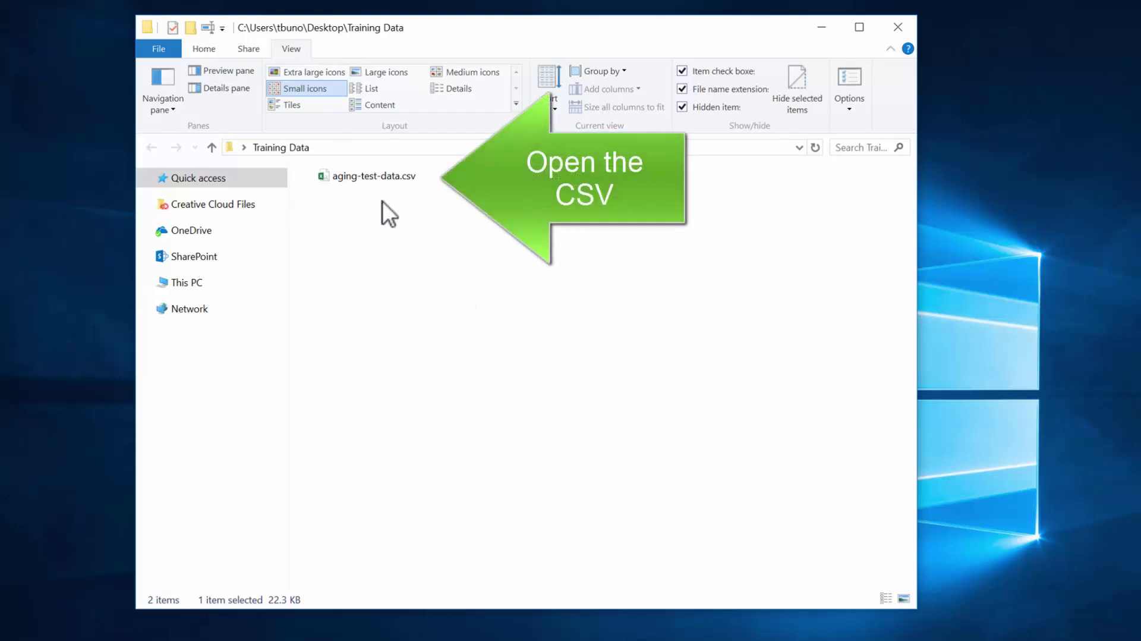
Reopen aging-test-data.csv and AutoFit columns A–E to their contents
double_click(377, 172)
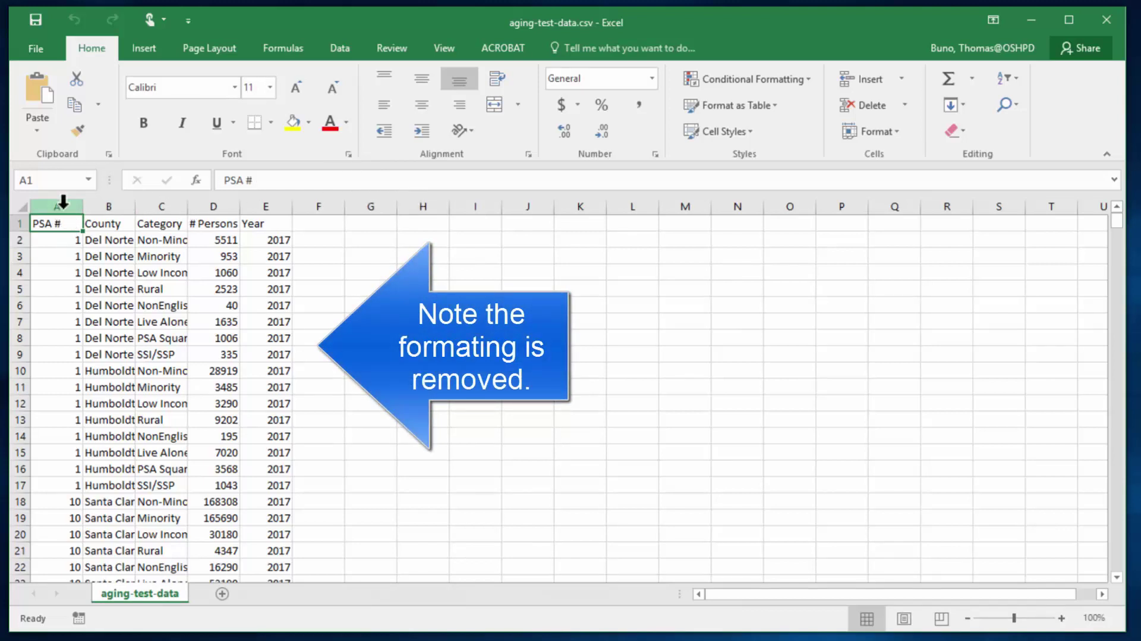
left_click_drag(59, 207, 283, 209)
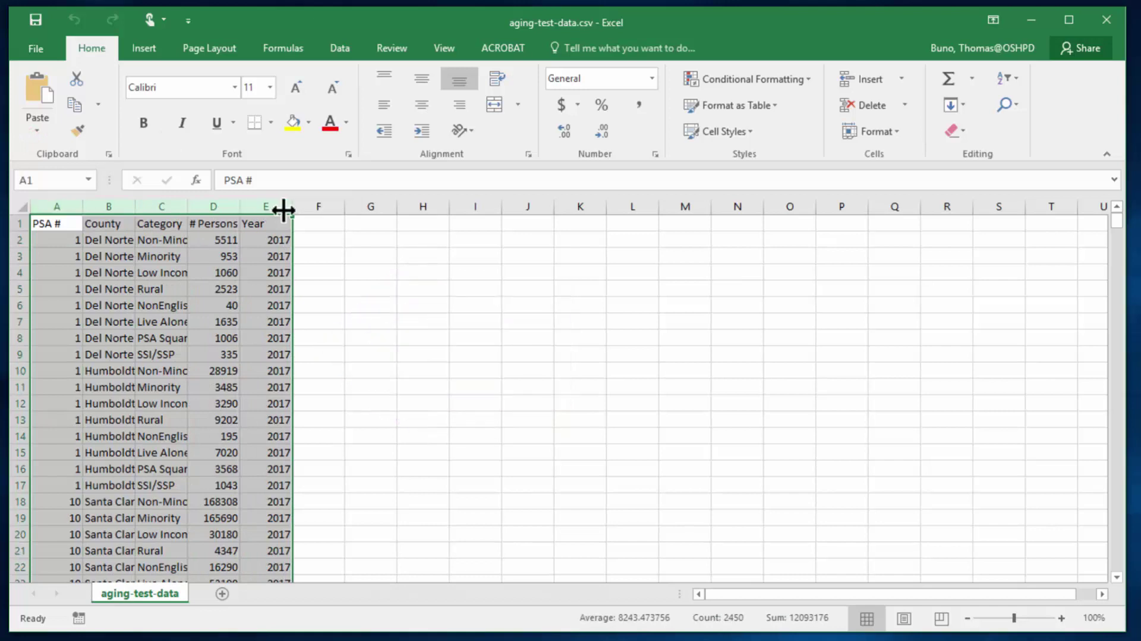
double_click(291, 207)
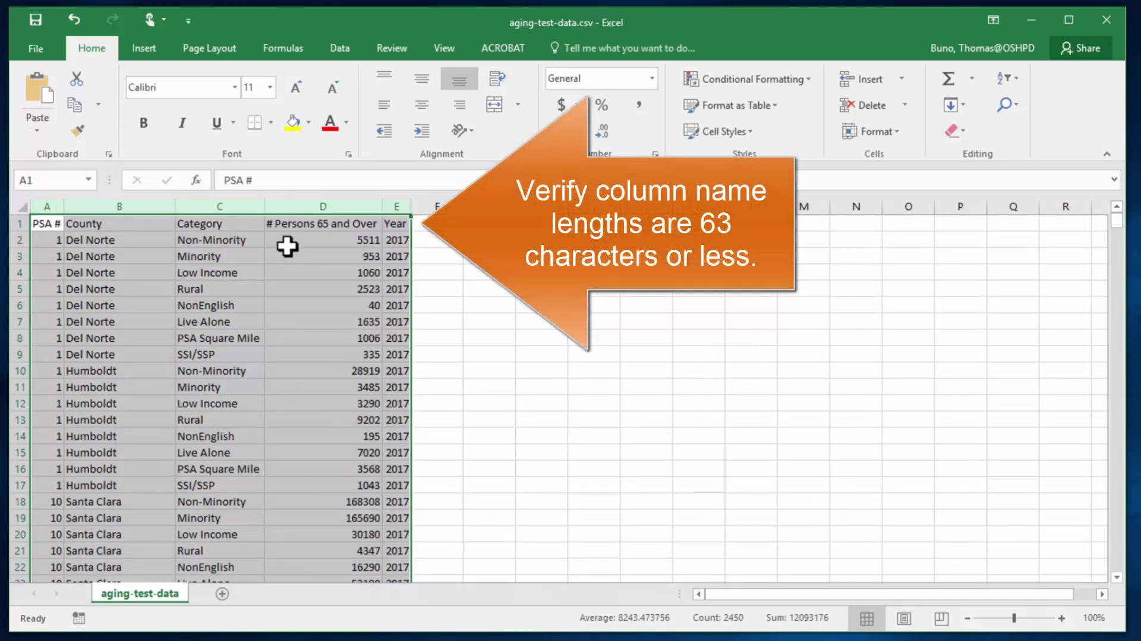
left_click(310, 242)
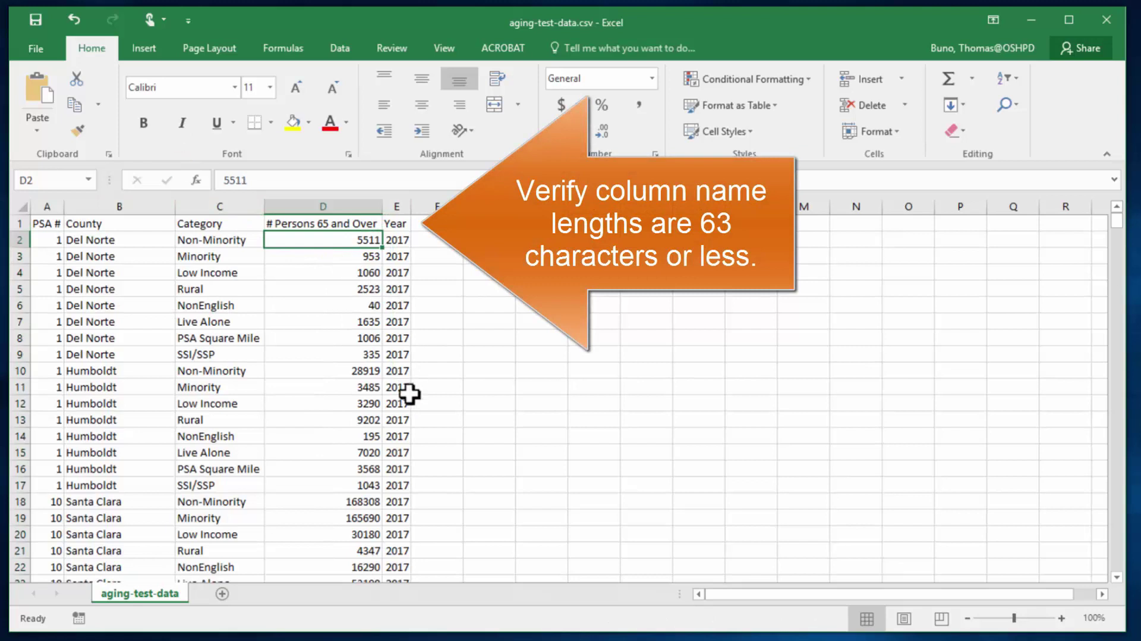
left_click(428, 381)
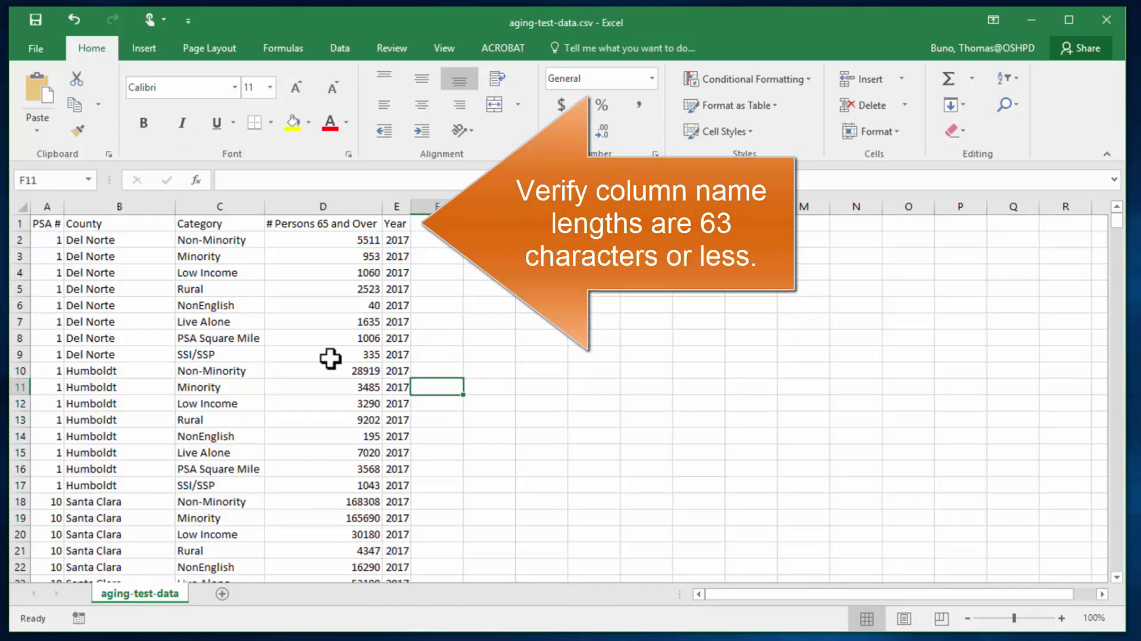
Turn on filtering for the header row starting at A1
left_click(45, 223)
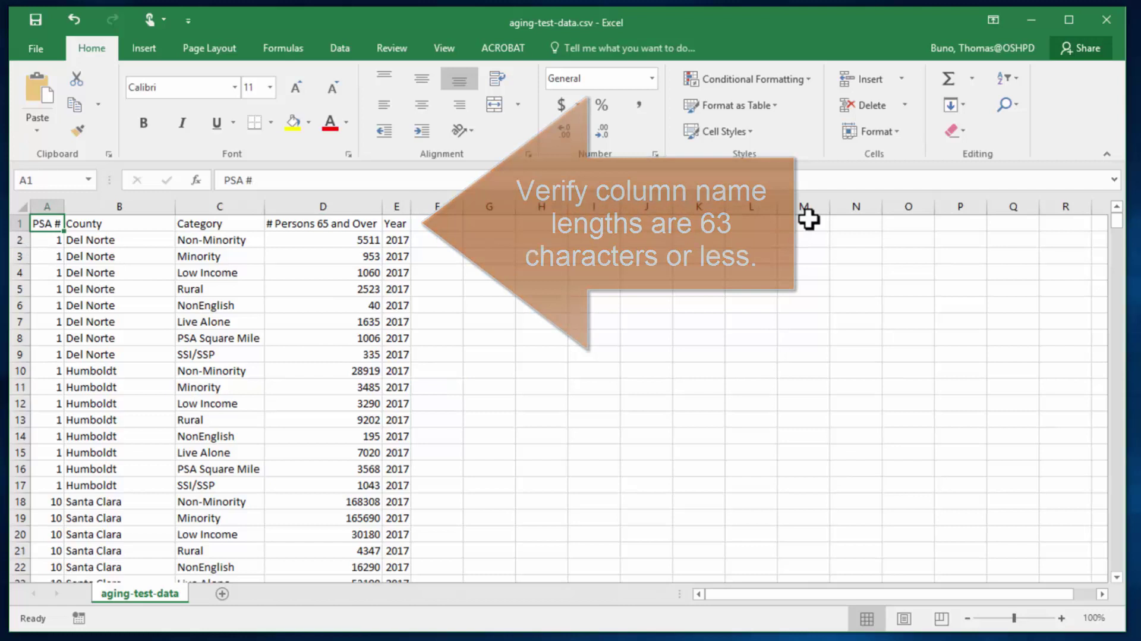
left_click(1011, 79)
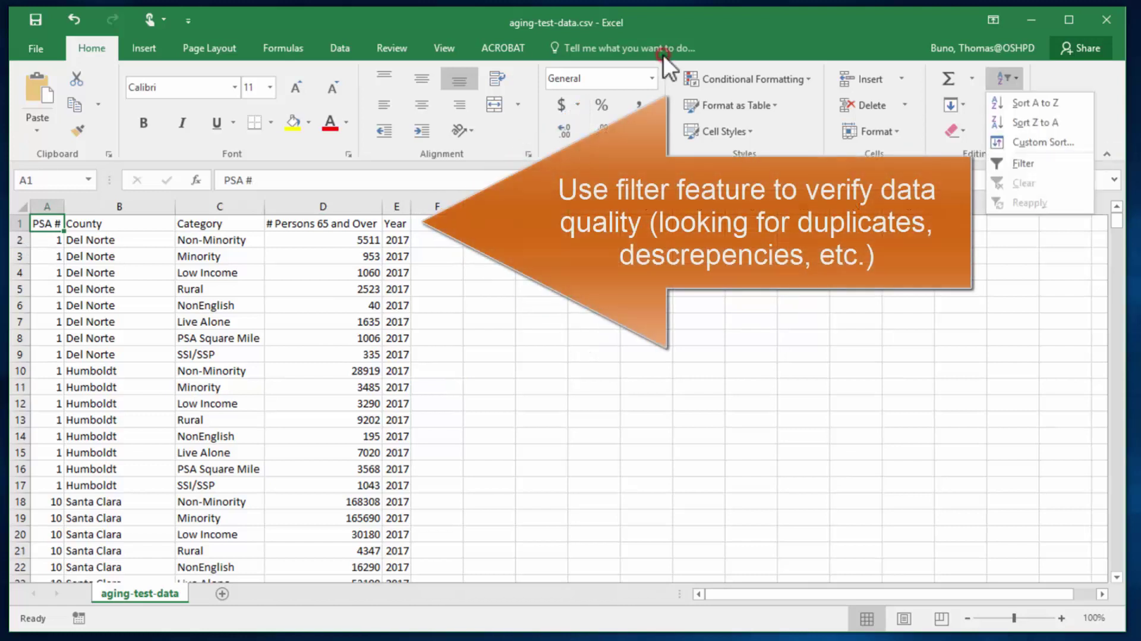
left_click(1041, 163)
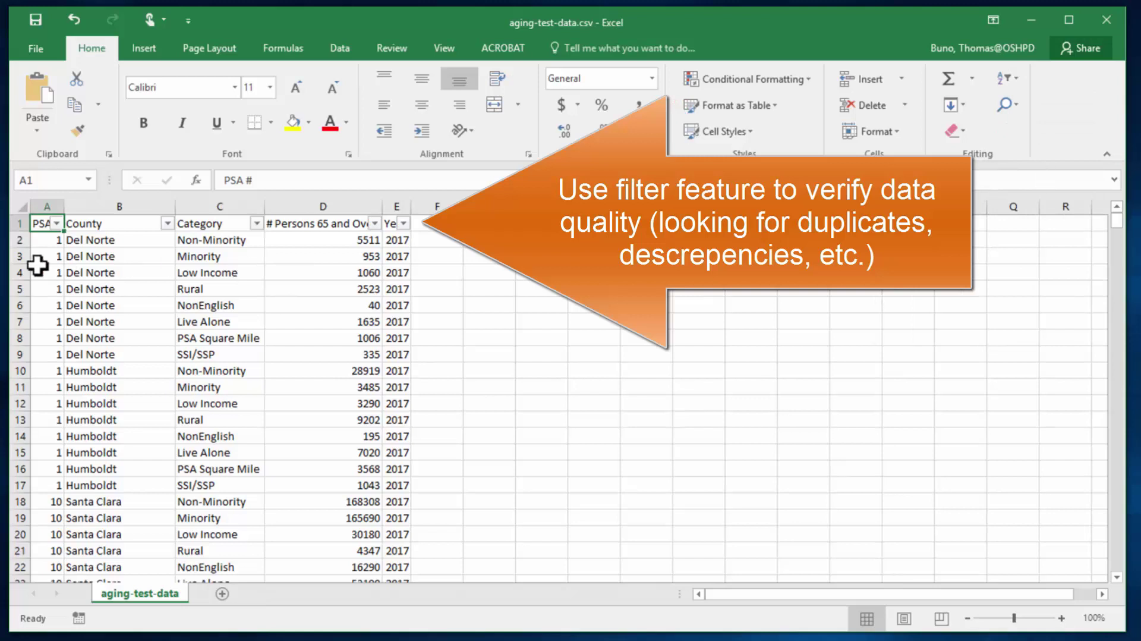
Inspect the PSA #, County, Category and column D filter lists for bad values
left_click(57, 223)
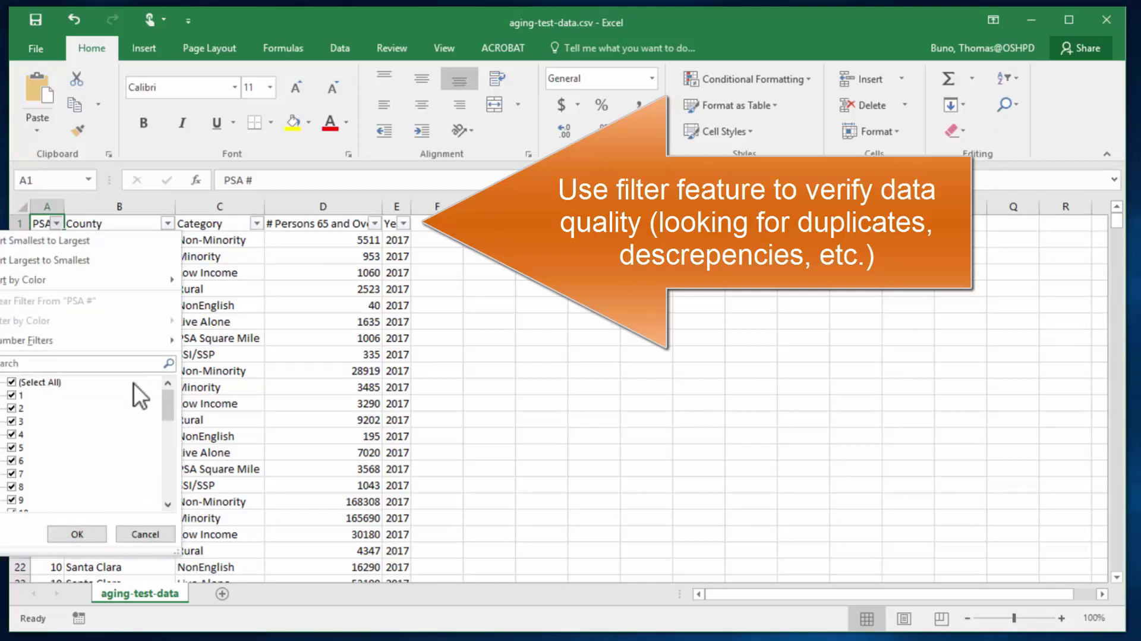
mouse_move(163, 401)
left_mouse_down()
mouse_move(160, 494)
mouse_move(177, 384)
left_mouse_up()
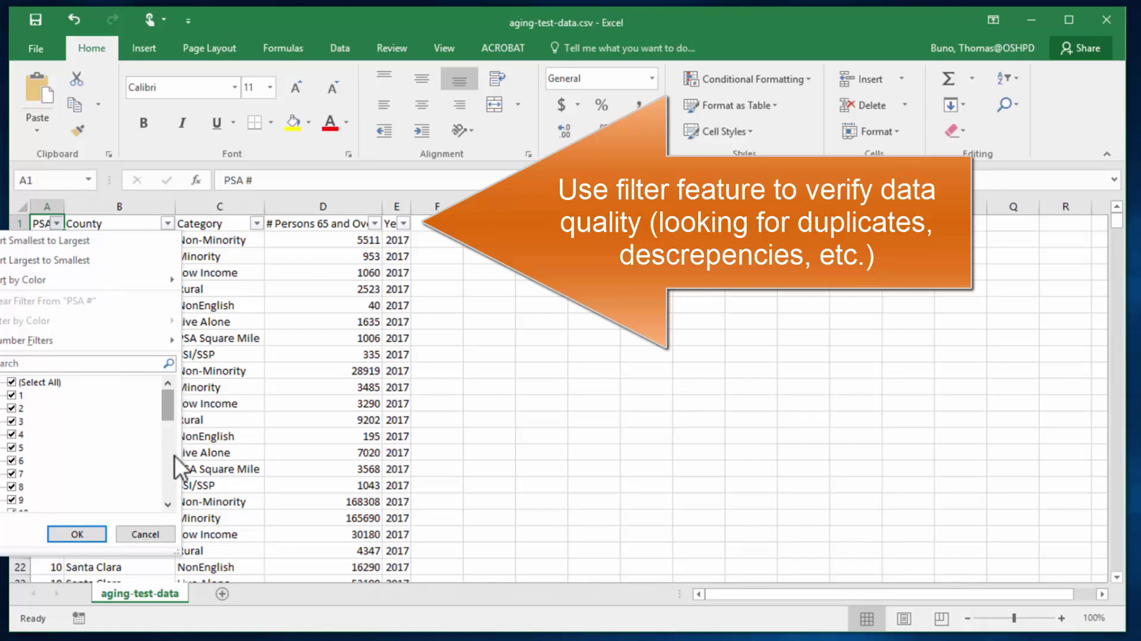
left_click(159, 536)
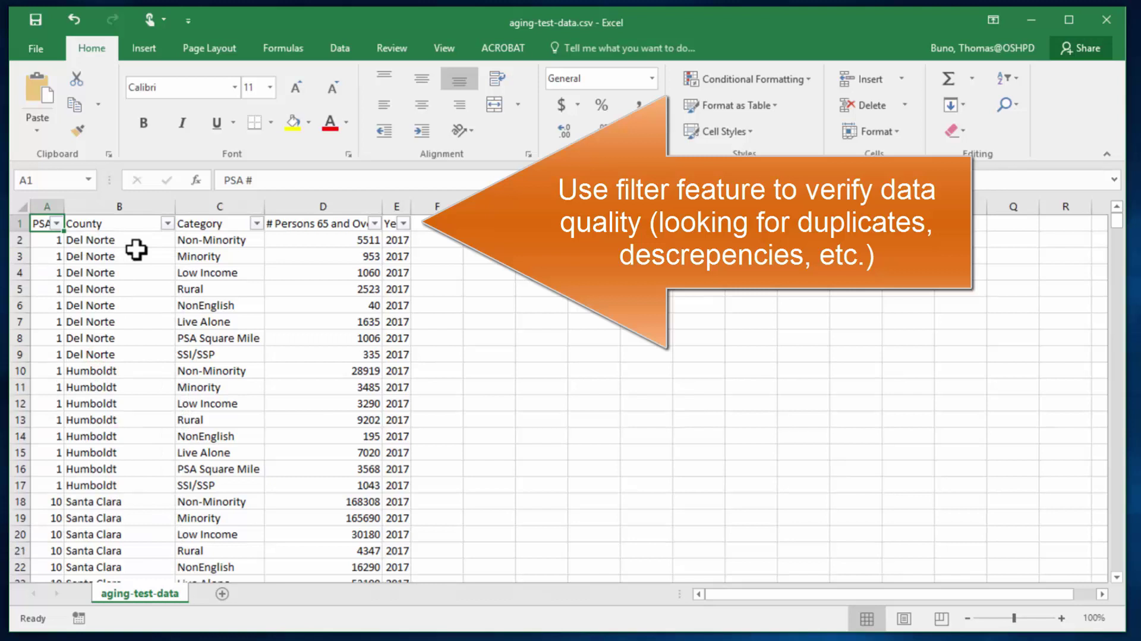
left_click(167, 223)
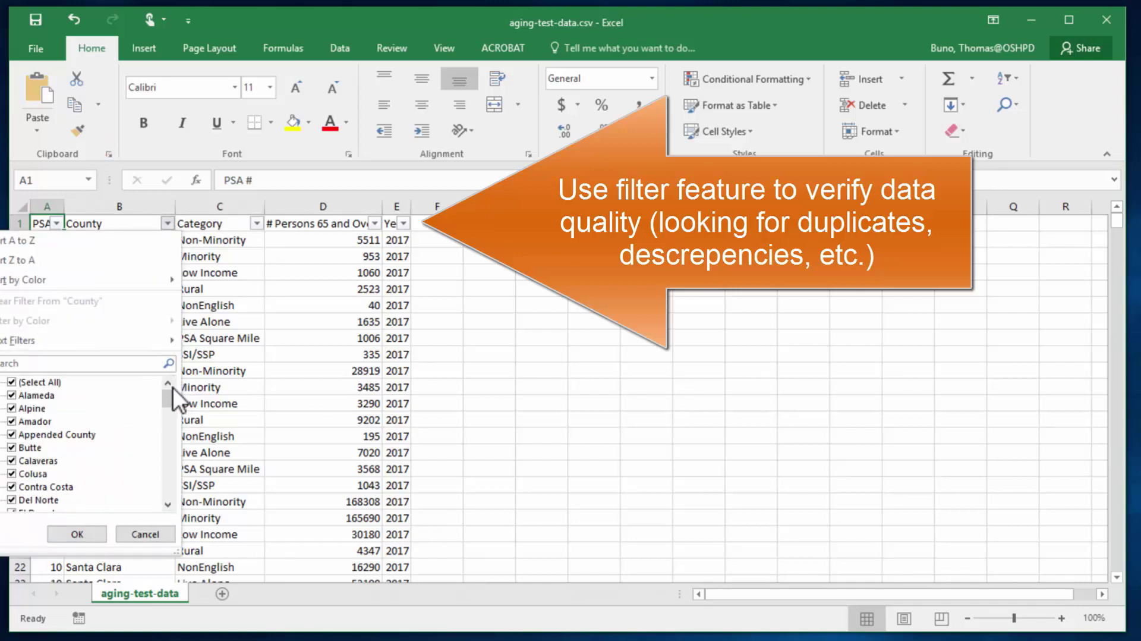
left_click_drag(167, 397, 167, 492)
left_click(158, 533)
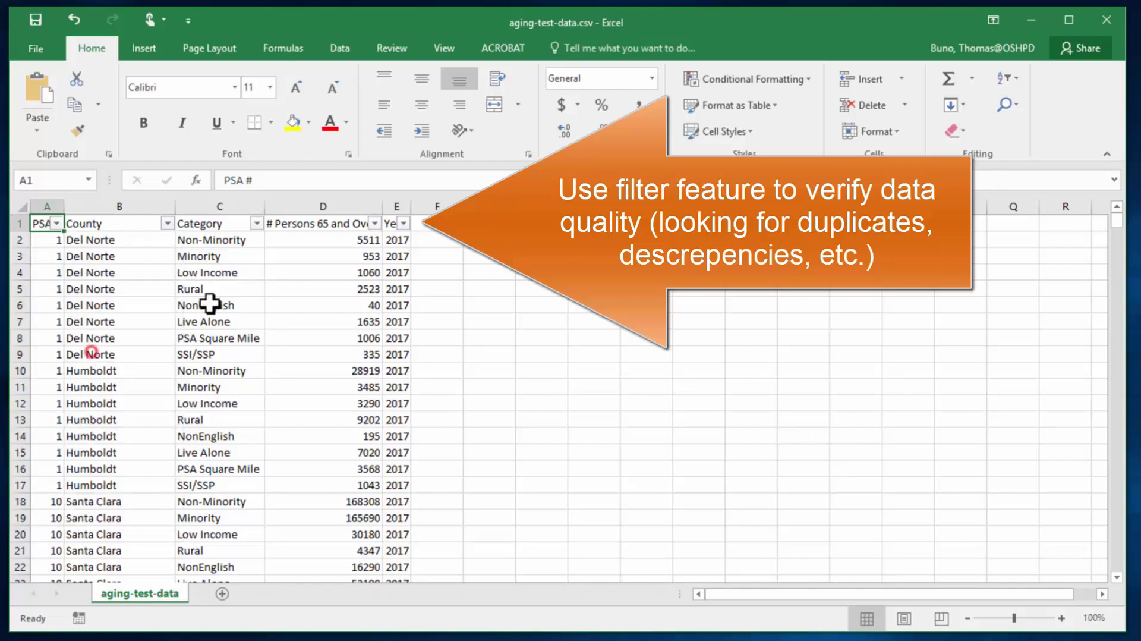
left_click(257, 223)
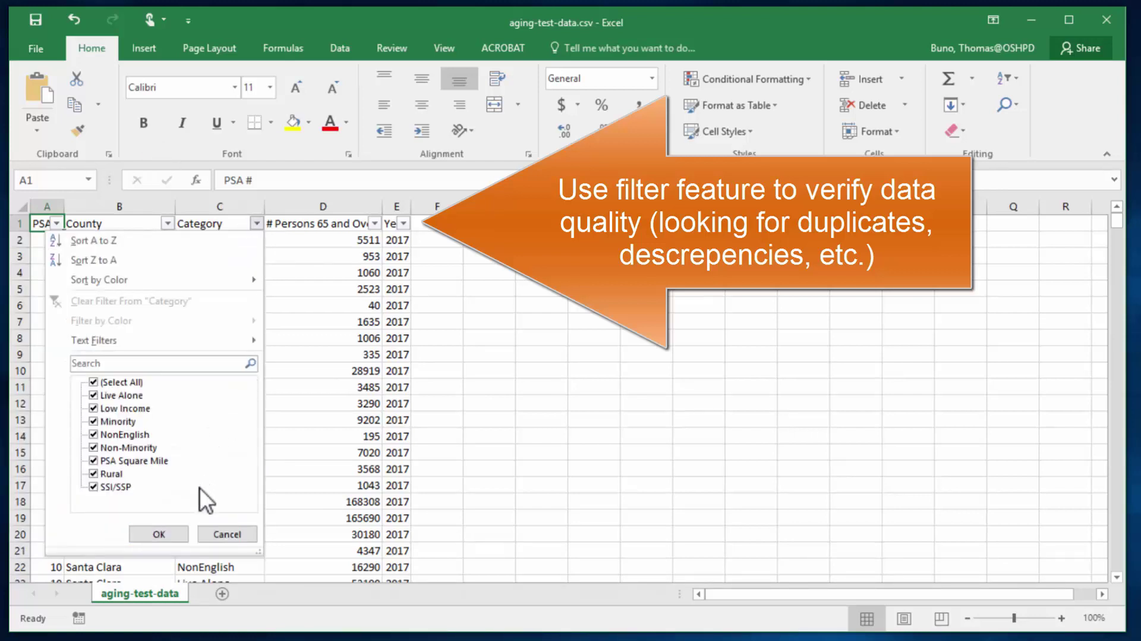
left_click(226, 534)
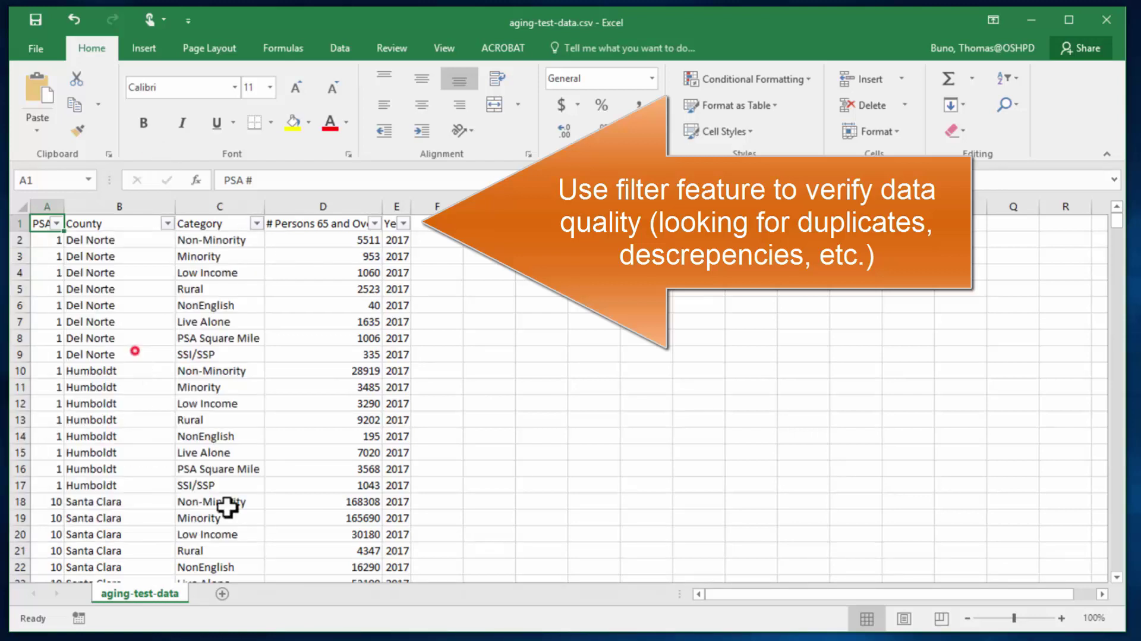
left_click(375, 223)
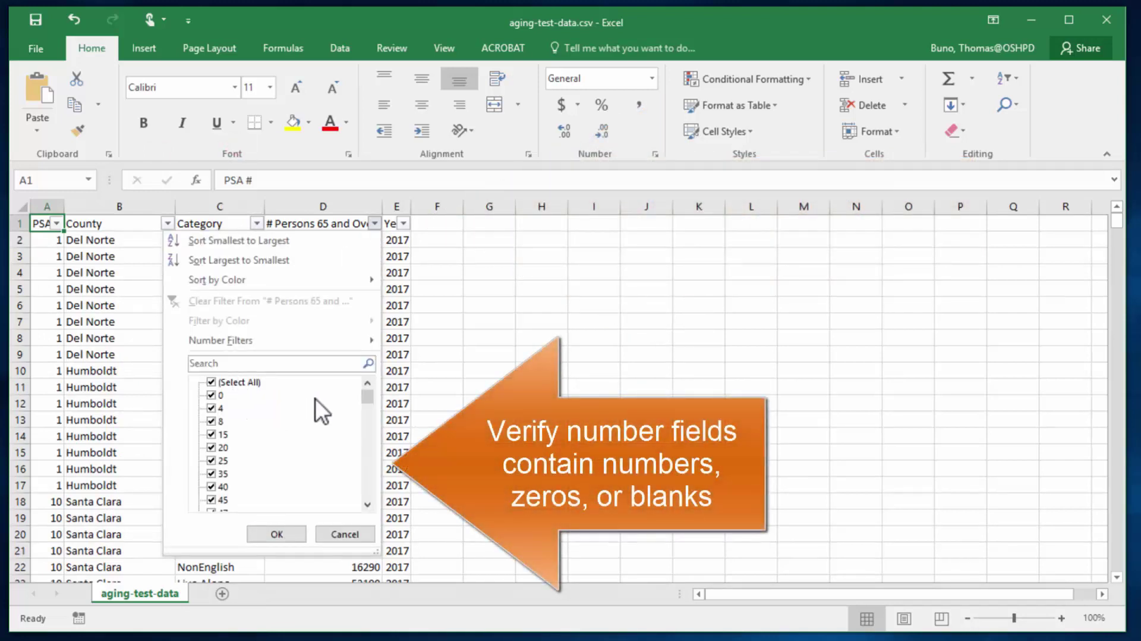
left_click_drag(370, 400, 365, 526)
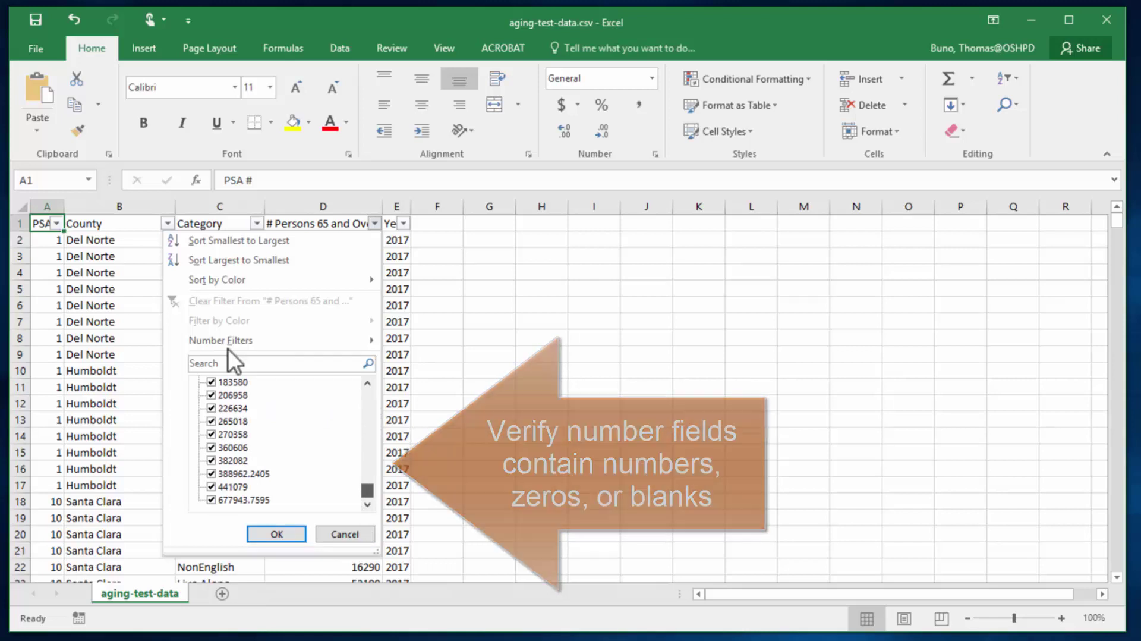
Sort rows by column D largest to smallest, then by County A to Z
left_click(237, 260)
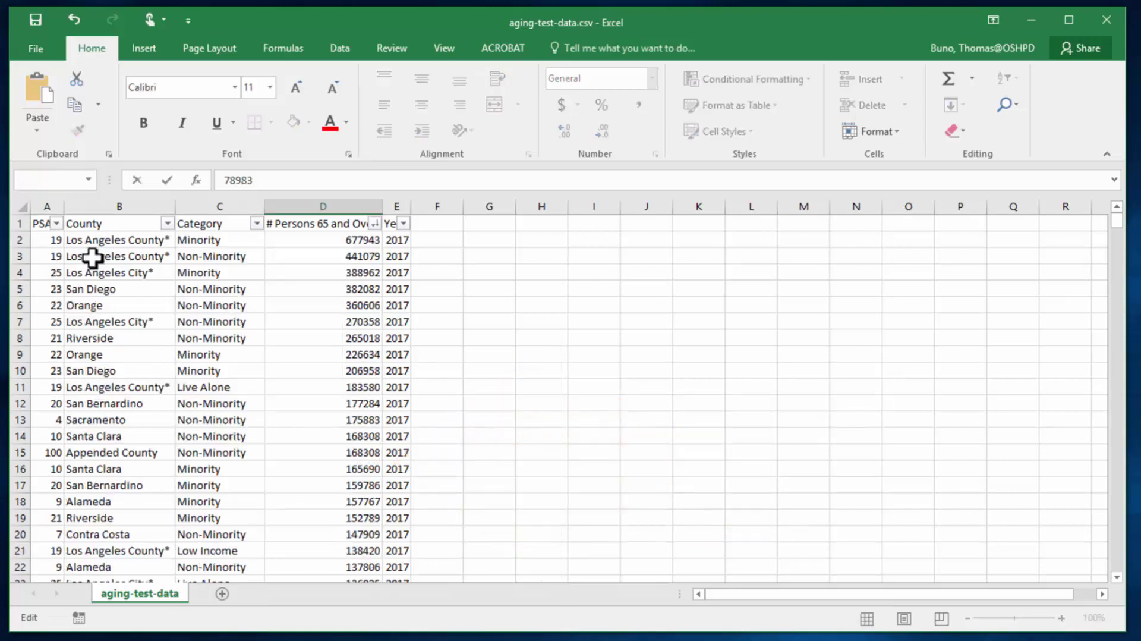
left_click(58, 224)
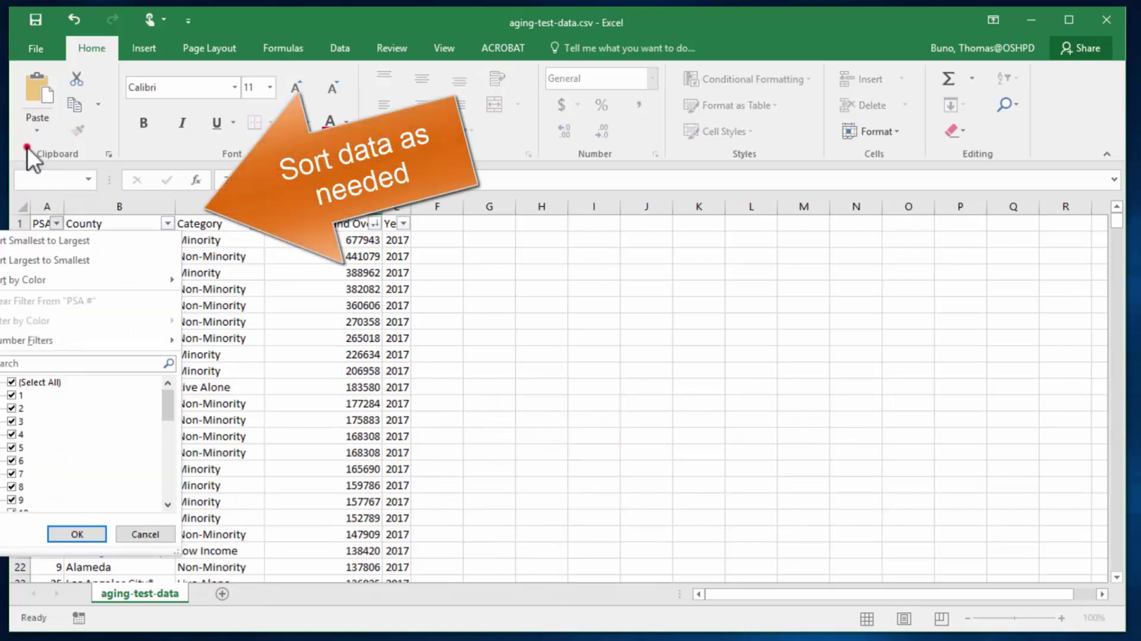
left_click(26, 146)
left_click(167, 223)
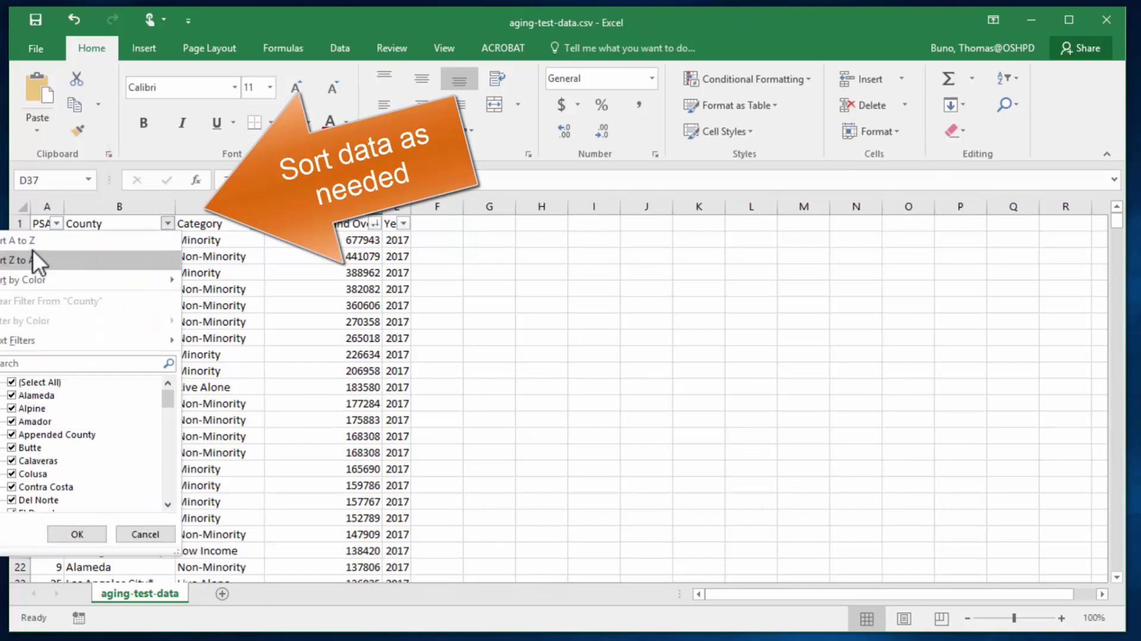
left_click(21, 241)
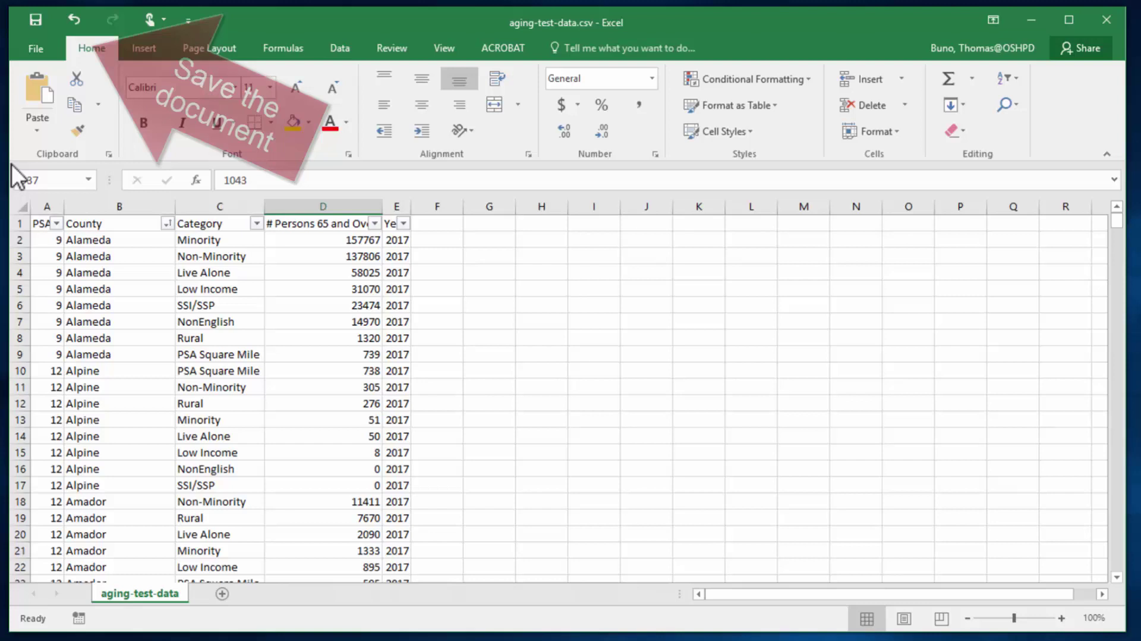
Save the sorted data as CSV and close the workbook
left_click(35, 20)
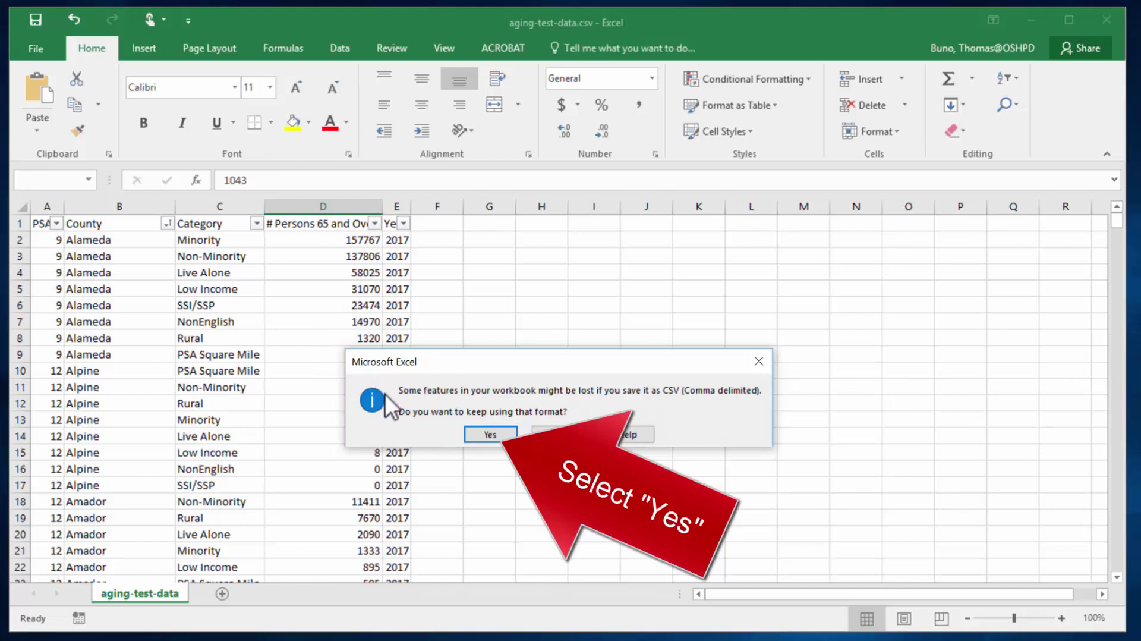
left_click(483, 435)
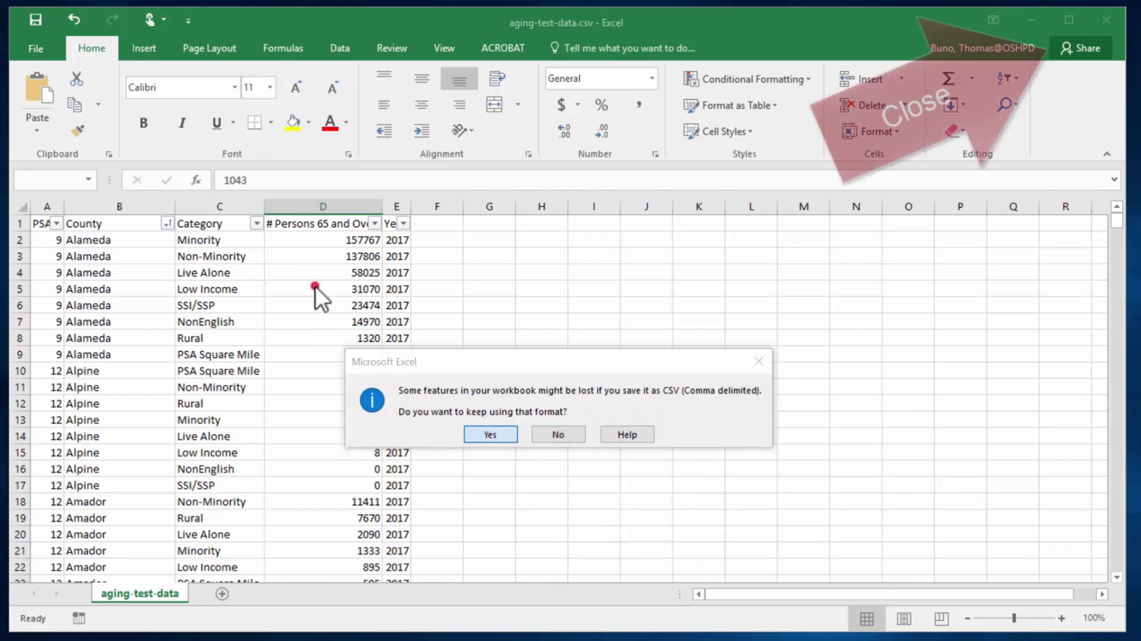
left_click(1107, 21)
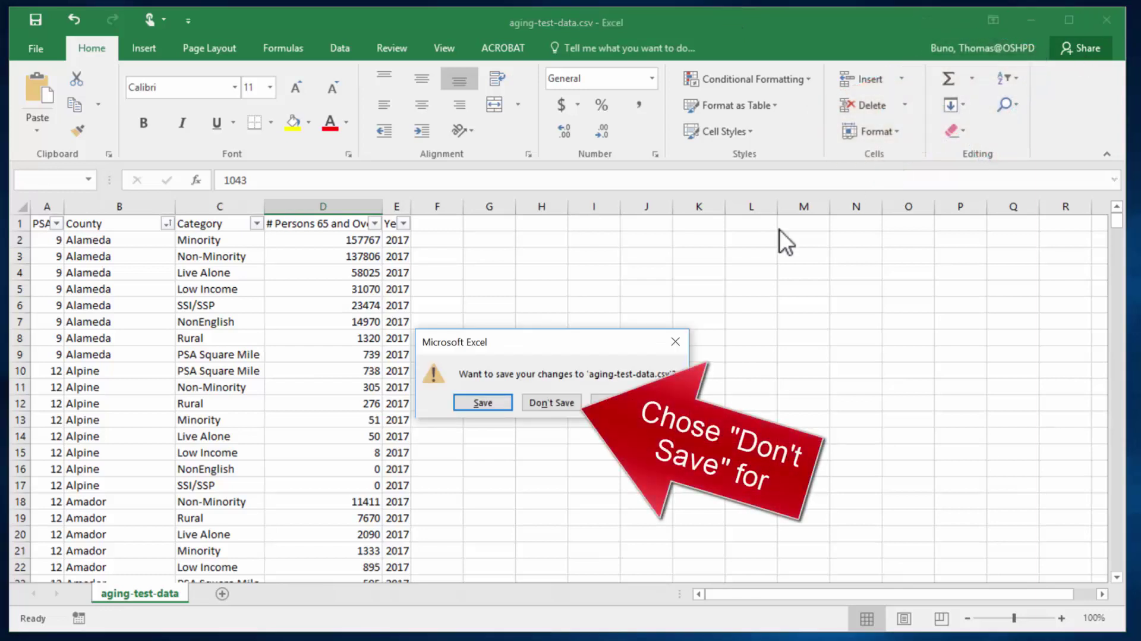
Close Excel without resaving, open aging-test-data.csv in Notepad, and select the PSA # header
left_click(541, 403)
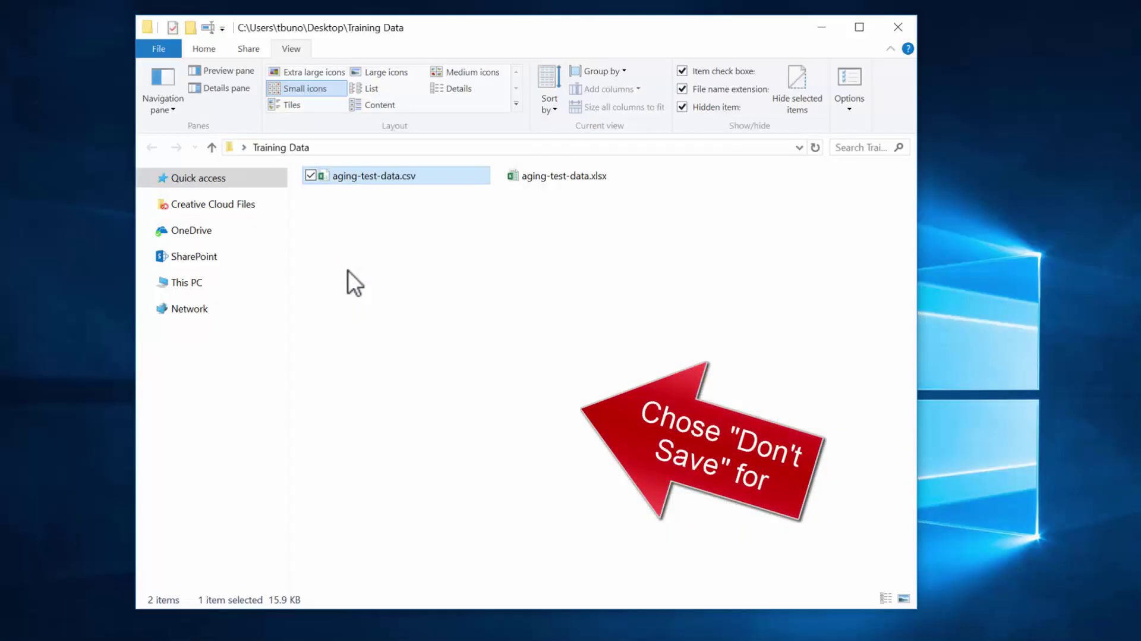
right_click(421, 179)
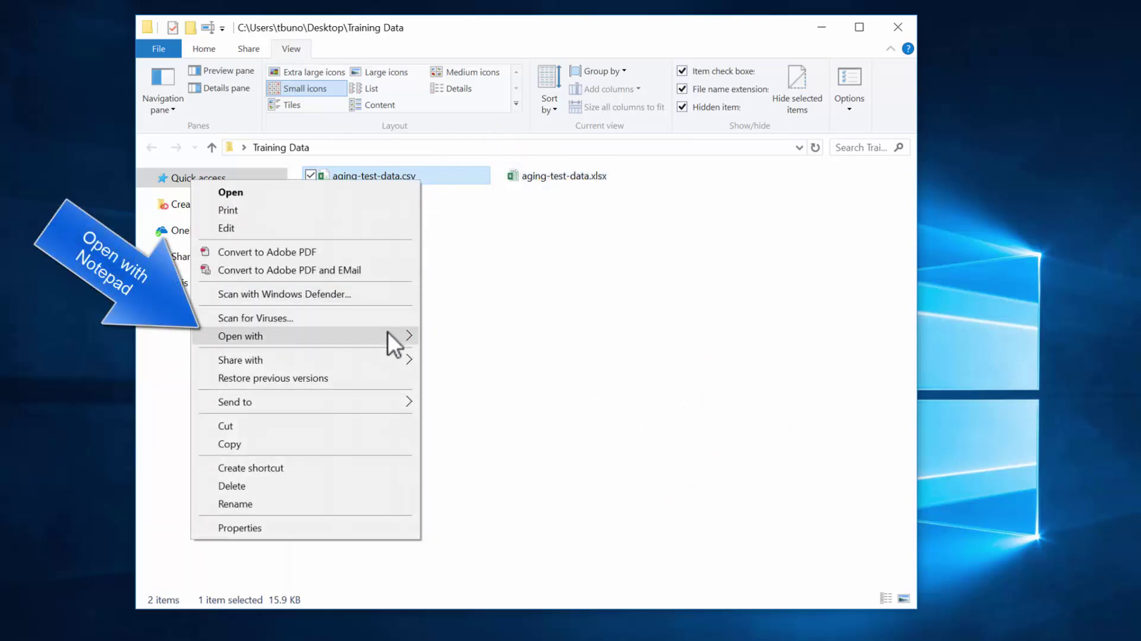
mouse_move(388, 331)
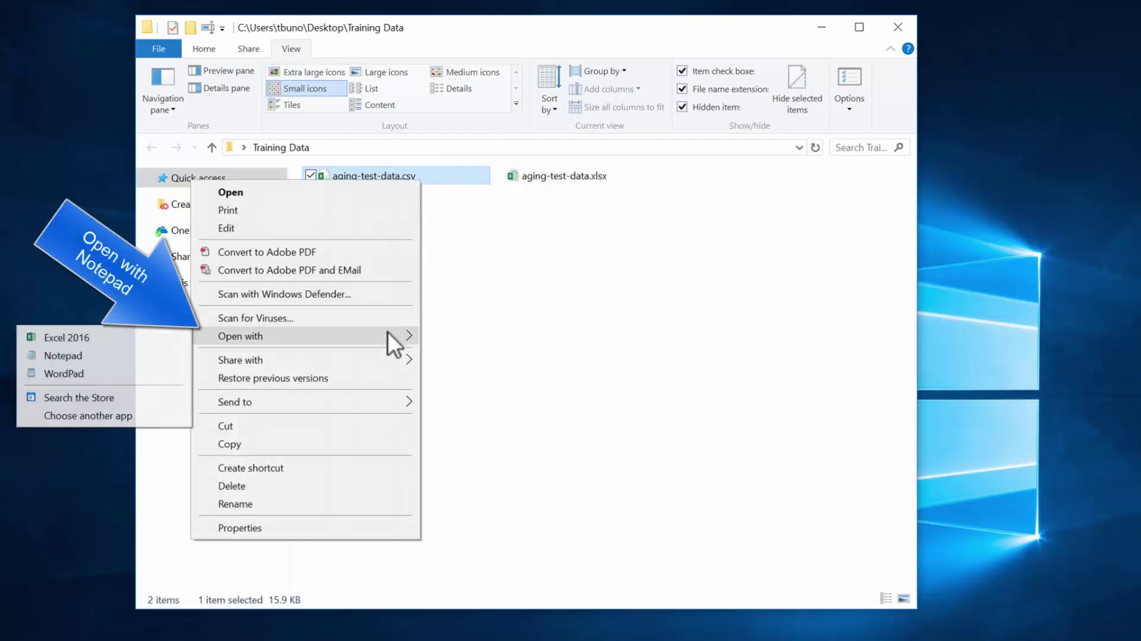
left_click(132, 357)
left_click_drag(155, 86, 189, 89)
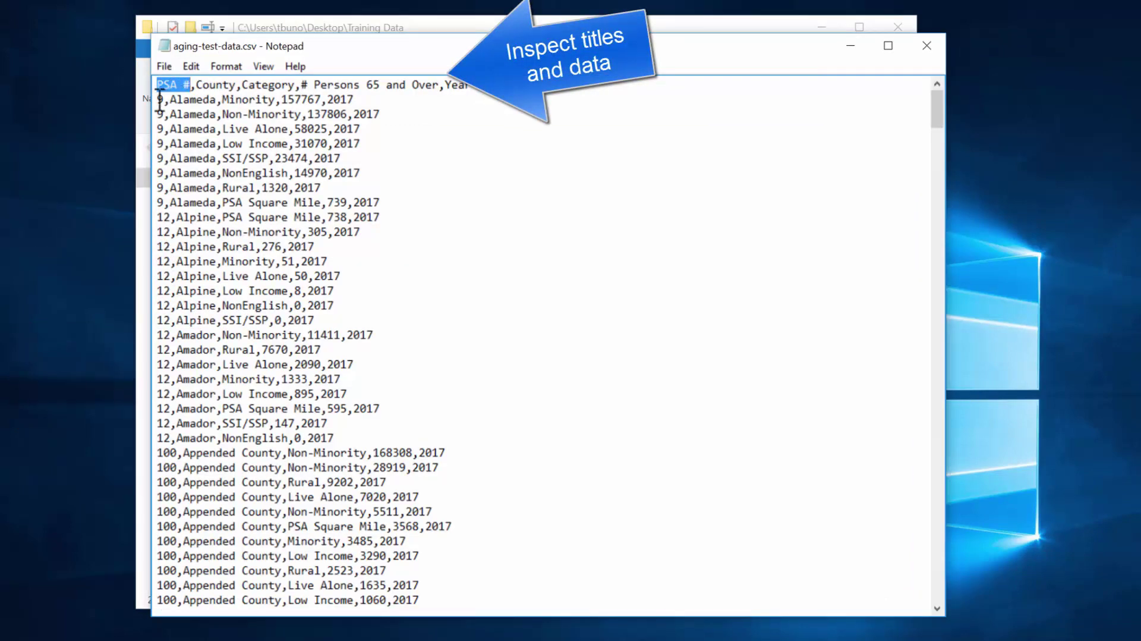
Inspect the County header title and select the whole first data row of the CSV
left_click(159, 102)
left_click_drag(157, 115, 241, 86)
left_click(196, 85)
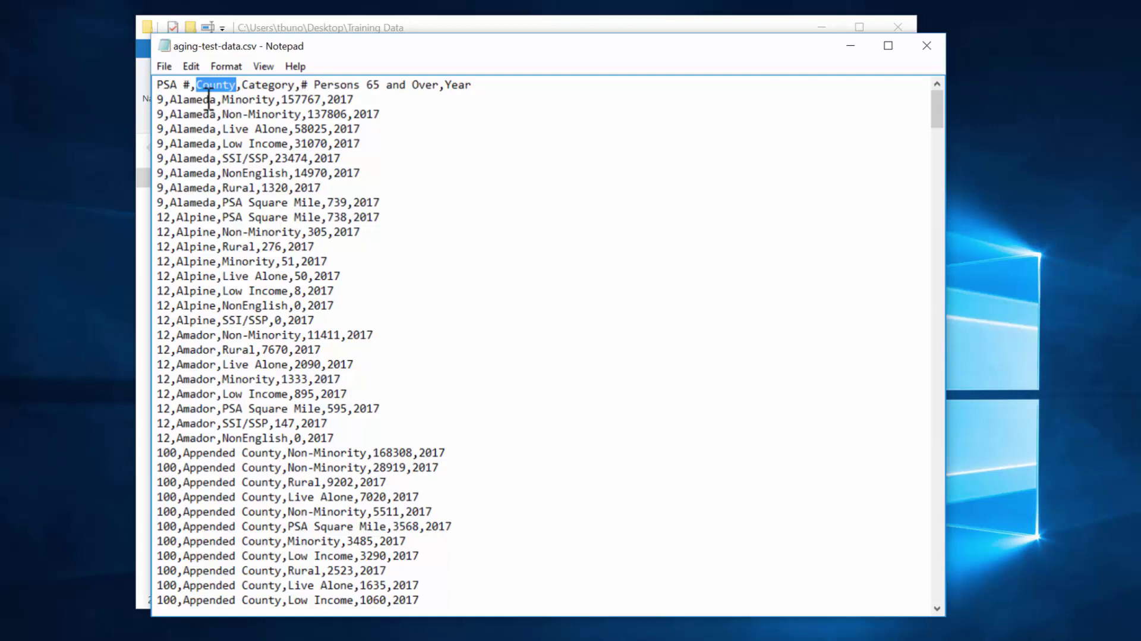
key("Down")
key("Home")
key("shift+End")
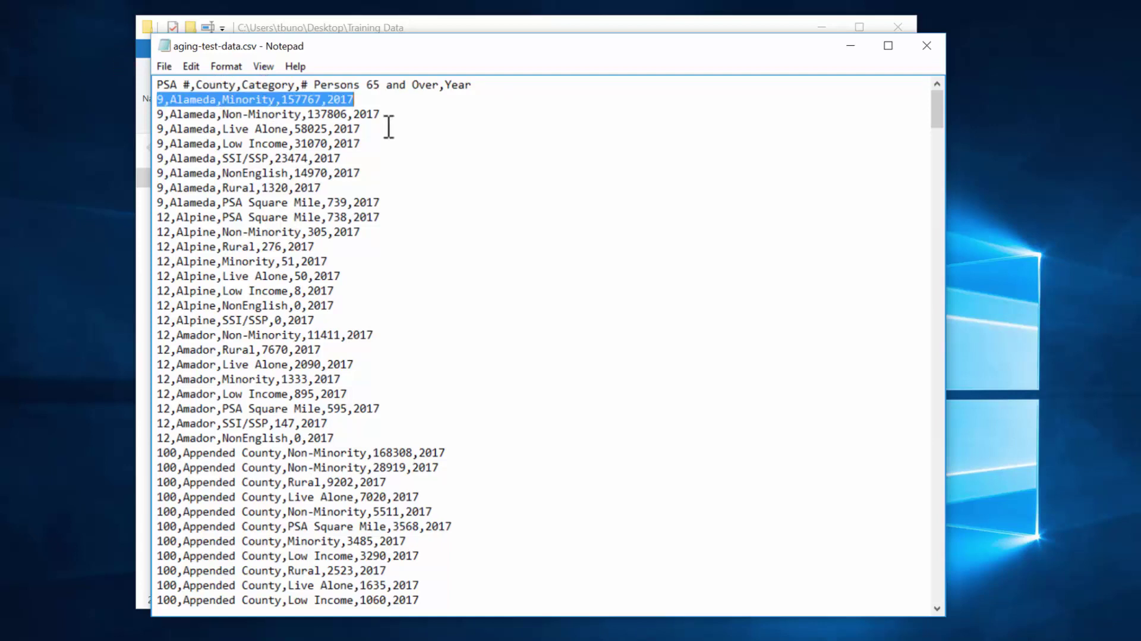
Scroll to the last rows, close Notepad, and deselect the CSV in the Training Data folder
left_click(409, 115)
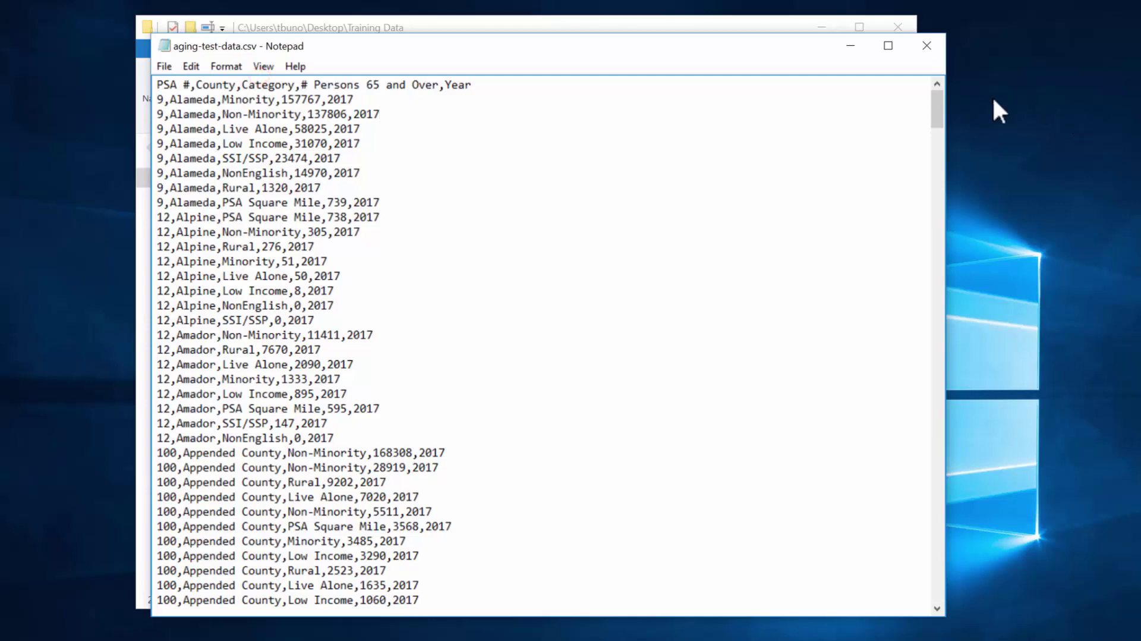
left_click_drag(943, 107, 895, 635)
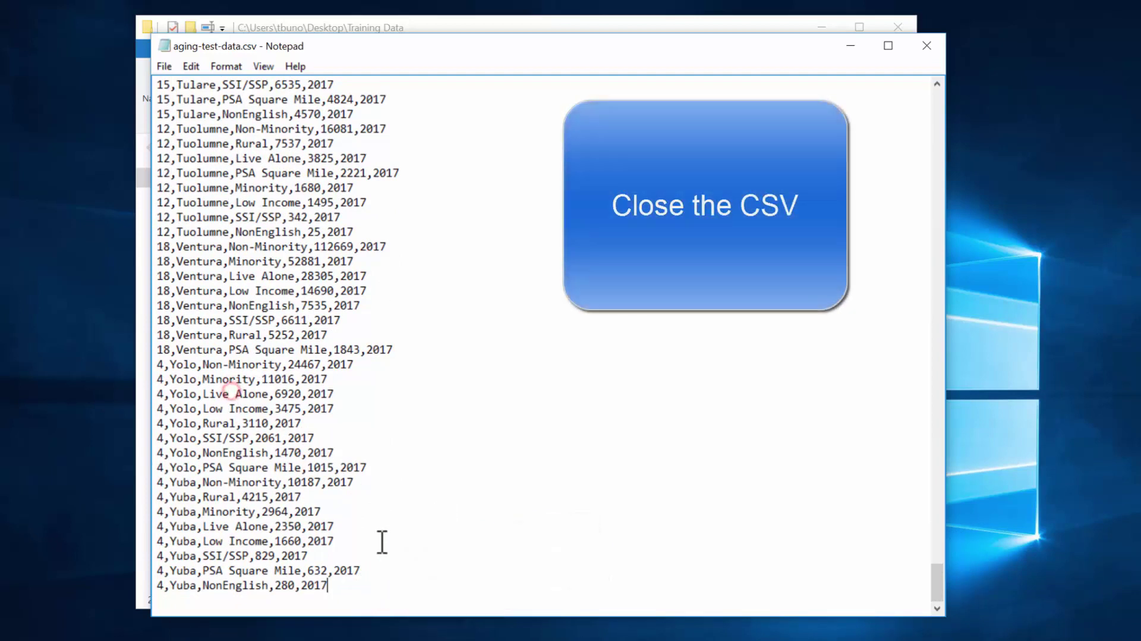
left_click(926, 45)
left_click(564, 277)
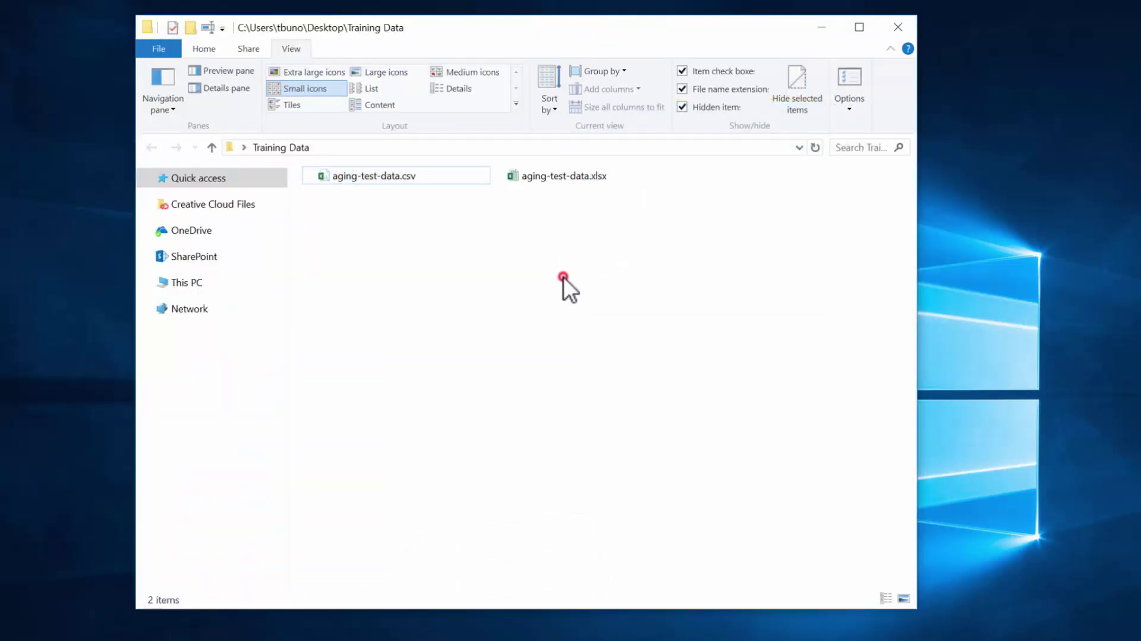